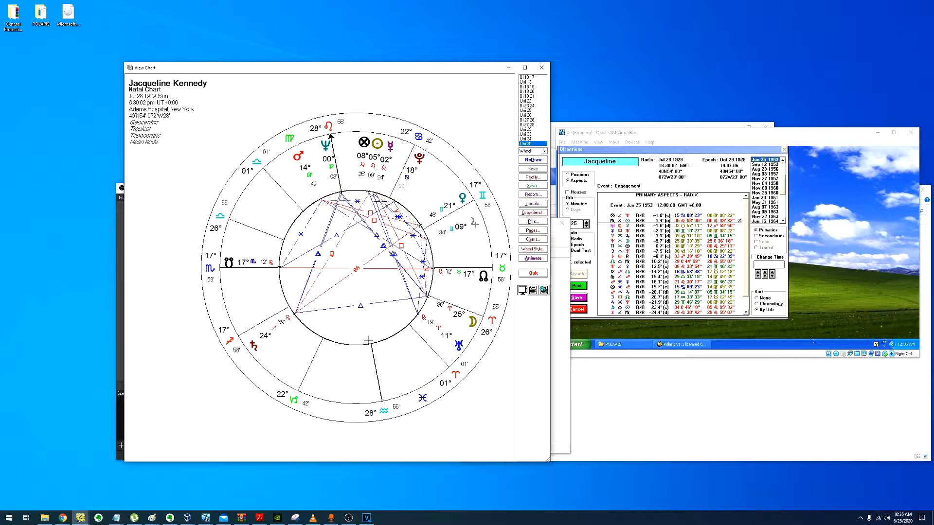
Step: Cancel the primary-directions results and close the natal chart wheel, returning to Polaris's main window
{"action": "left_click", "coordinate": [668, 186]}
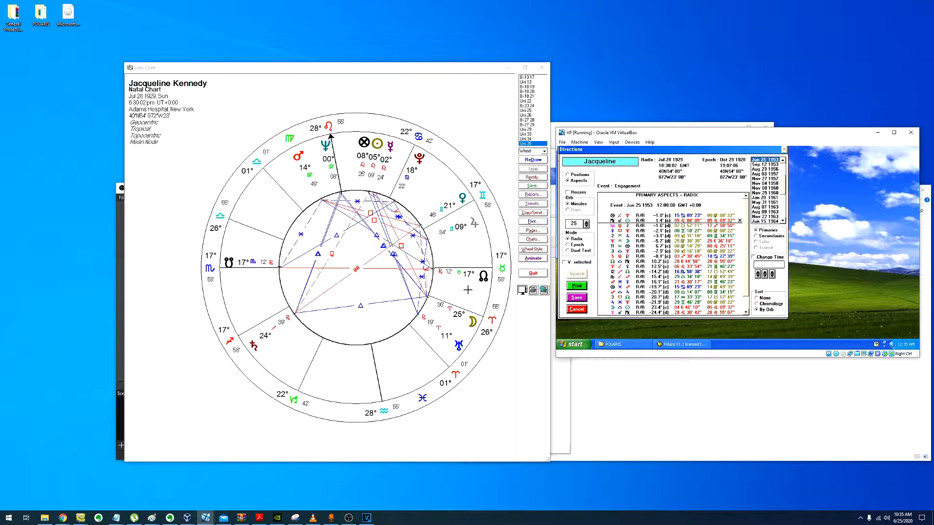
{"action": "left_click", "coordinate": [419, 217]}
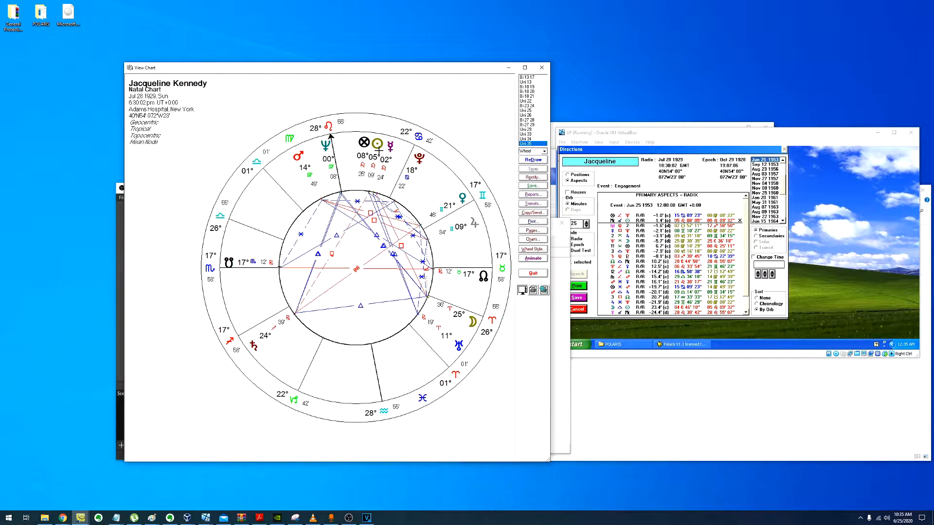
{"action": "left_click", "coordinate": [657, 210]}
{"action": "left_click", "coordinate": [577, 309]}
{"action": "left_click", "coordinate": [533, 273]}
{"action": "left_click", "coordinate": [645, 225]}
{"action": "left_click", "coordinate": [565, 157]}
Step: Pick another person from the Chart Database and compute primary directions for the Jun 28 1979 event
{"action": "left_click", "coordinate": [572, 171]}
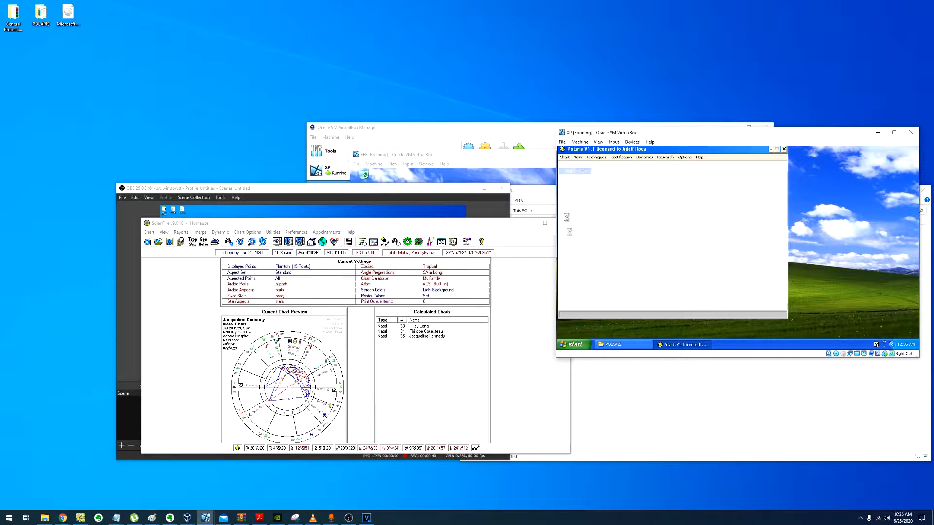
{"action": "left_click", "coordinate": [600, 251]}
{"action": "key", "text": "c"}
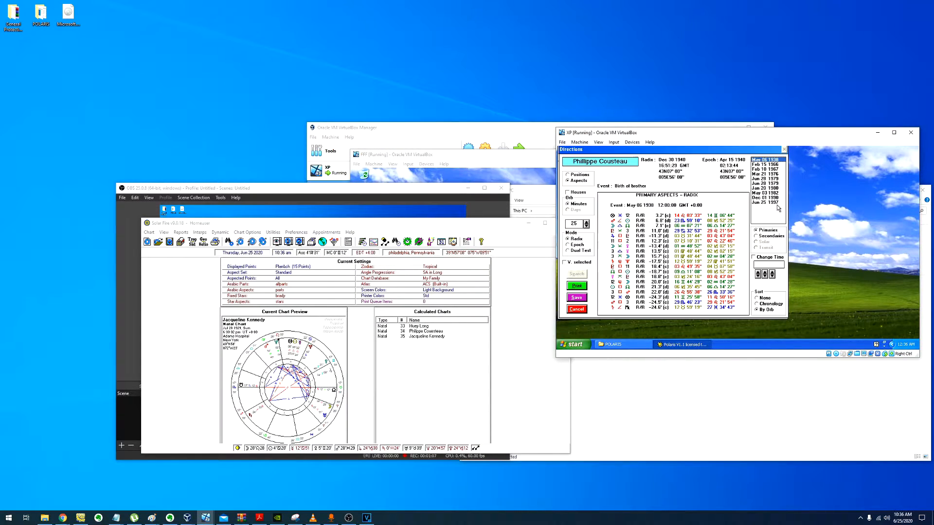
{"action": "left_click", "coordinate": [777, 204]}
{"action": "key", "text": "Up"}
{"action": "key", "text": "Up"}
{"action": "key", "text": "Up"}
{"action": "key", "text": "Up"}
{"action": "key", "text": "Up"}
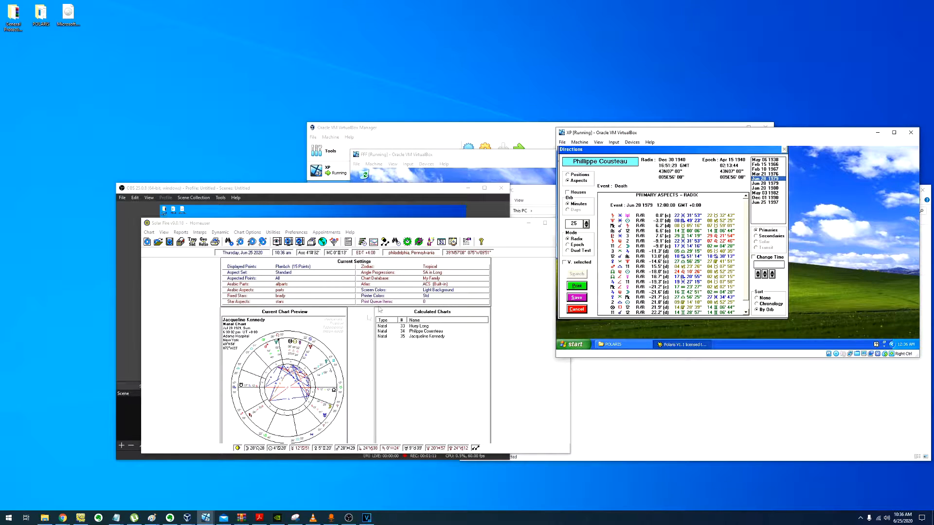
Step: Open that person's natal chart wheel from Solar Fire and tick the Neptune aspect row
{"action": "left_click", "coordinate": [409, 331]}
{"action": "double_click", "coordinate": [409, 331]}
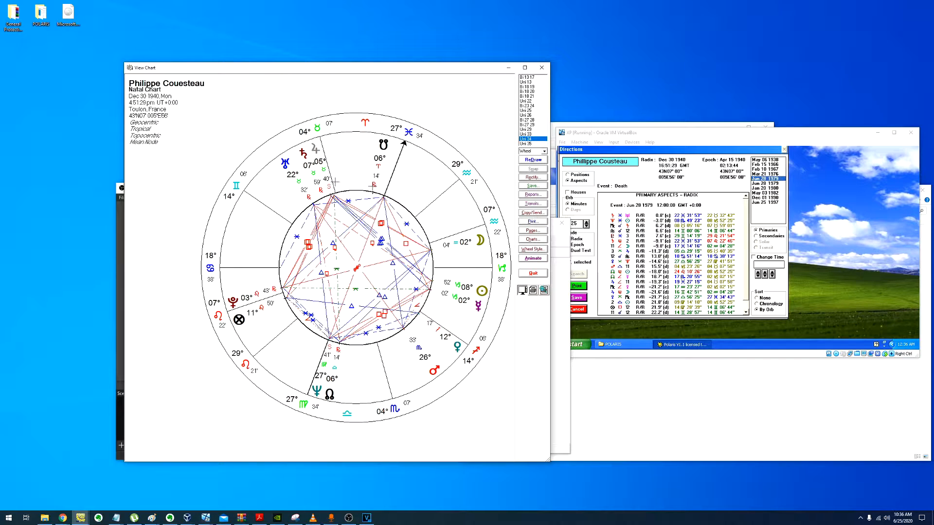
{"action": "left_click", "coordinate": [650, 227]}
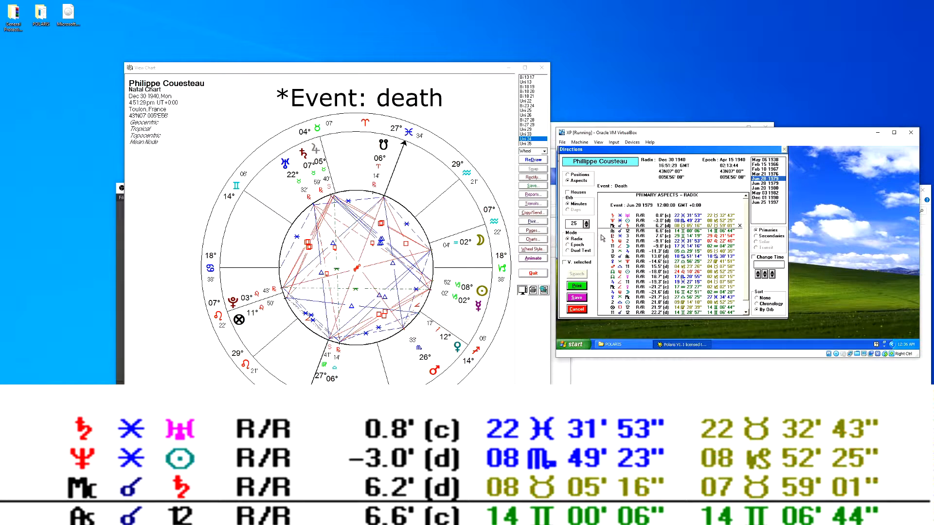
{"action": "left_click", "coordinate": [642, 221]}
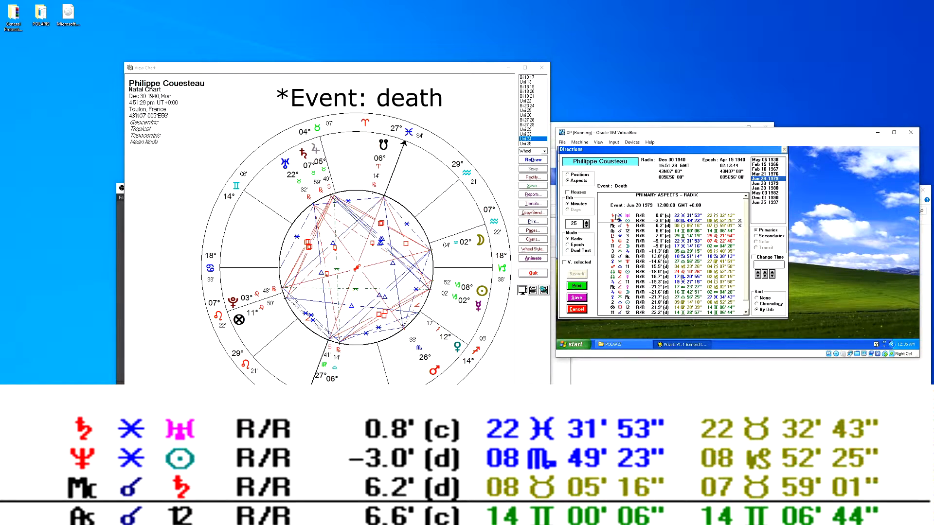
{"action": "left_click", "coordinate": [388, 210]}
{"action": "left_click", "coordinate": [672, 201]}
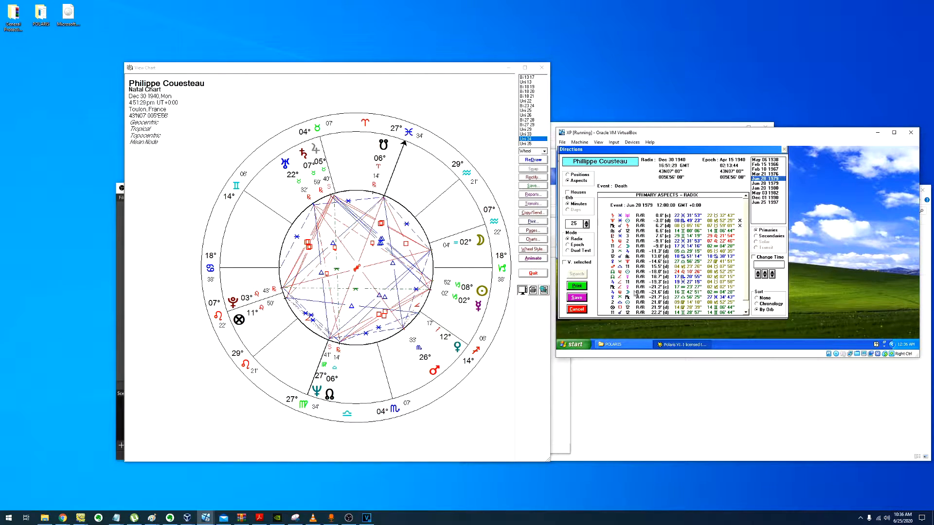
Step: Step through the event dates down to Dec 01 1990 and back up to Feb 15 1966
{"action": "left_click", "coordinate": [389, 220]}
{"action": "left_click", "coordinate": [773, 184]}
{"action": "left_click", "coordinate": [769, 180]}
{"action": "left_click", "coordinate": [766, 175]}
{"action": "left_click", "coordinate": [766, 197]}
{"action": "left_click", "coordinate": [766, 193]}
{"action": "left_click", "coordinate": [765, 183]}
{"action": "left_click", "coordinate": [762, 165]}
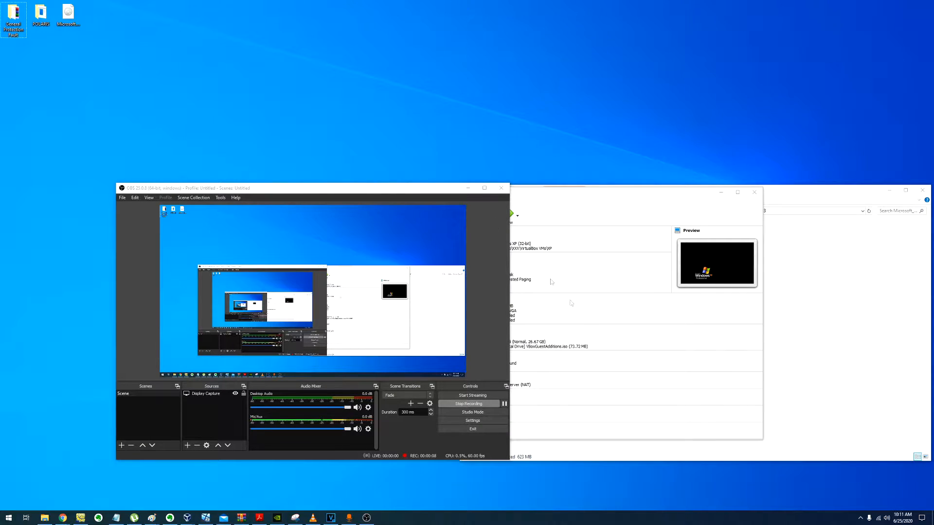
Step: Select the three desktop files and move the VirtualBox Manager window to the front
{"action": "left_click", "coordinate": [59, 21]}
{"action": "left_click", "coordinate": [41, 15]}
{"action": "left_click", "coordinate": [10, 47]}
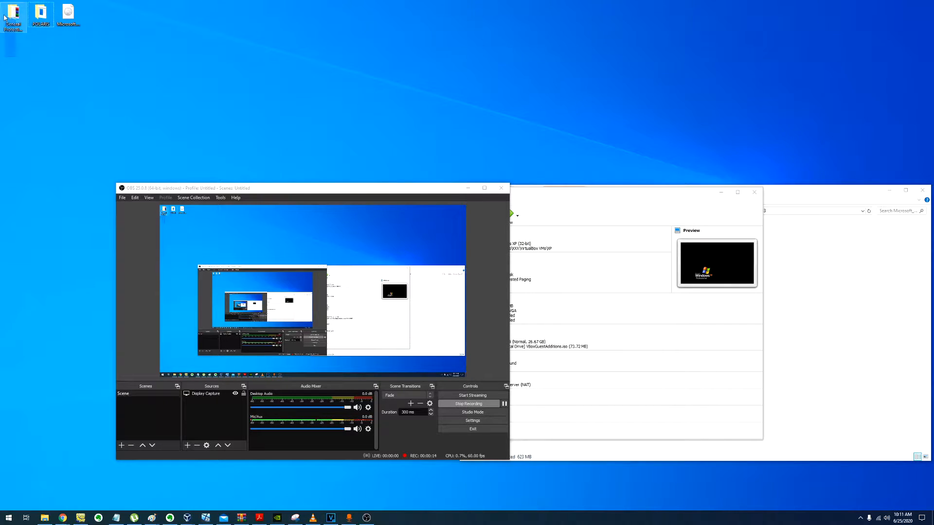
{"action": "left_click", "coordinate": [13, 21]}
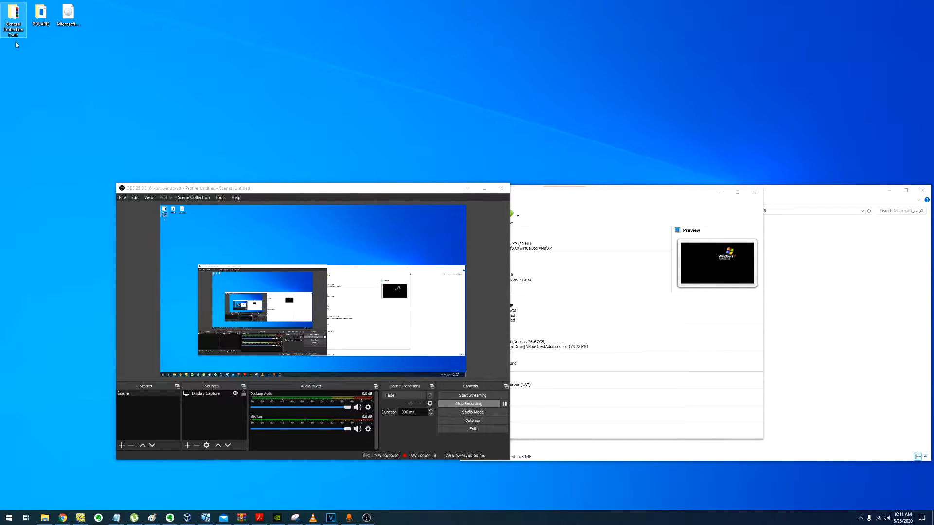
{"action": "left_click_drag", "start_coordinate": [89, 69], "coordinate": [4, 10]}
{"action": "left_click_drag", "start_coordinate": [133, 71], "coordinate": [12, 3]}
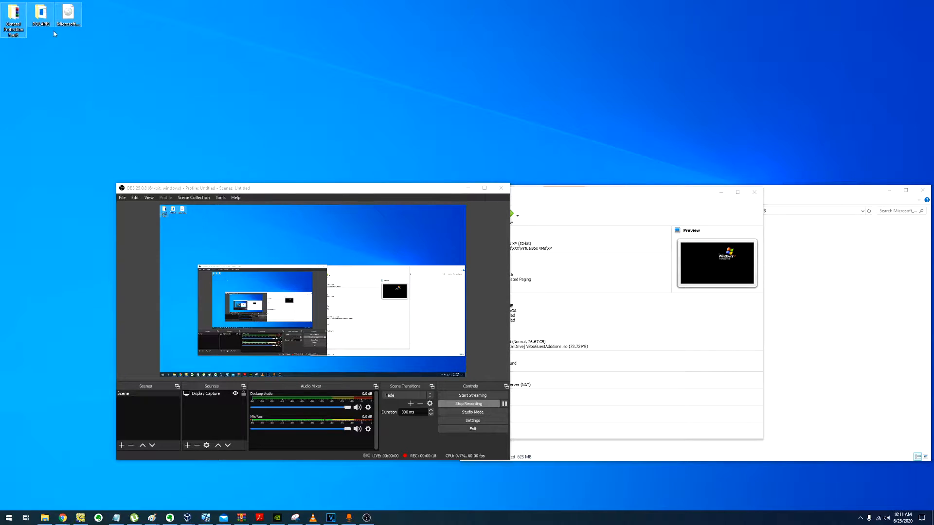
{"action": "left_click_drag", "start_coordinate": [609, 197], "coordinate": [622, 125]}
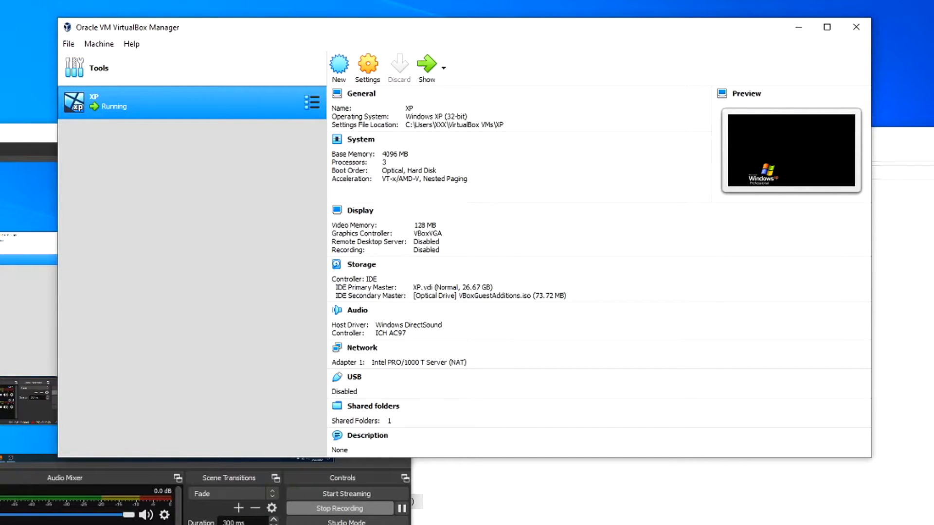
Step: Start a new virtual machine named FFF with type Microsoft Windows, version Windows XP (32-bit)
{"action": "left_click", "coordinate": [339, 71]}
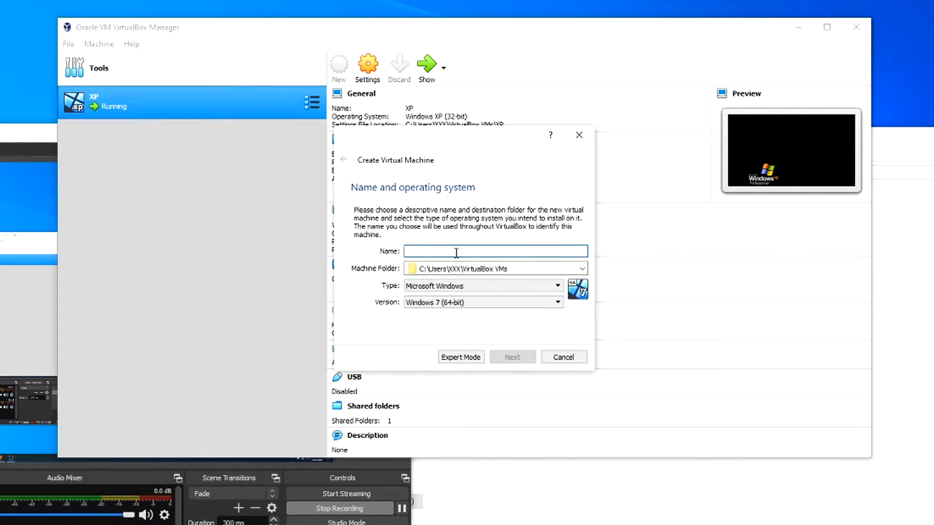
{"action": "type", "text": "FFF"}
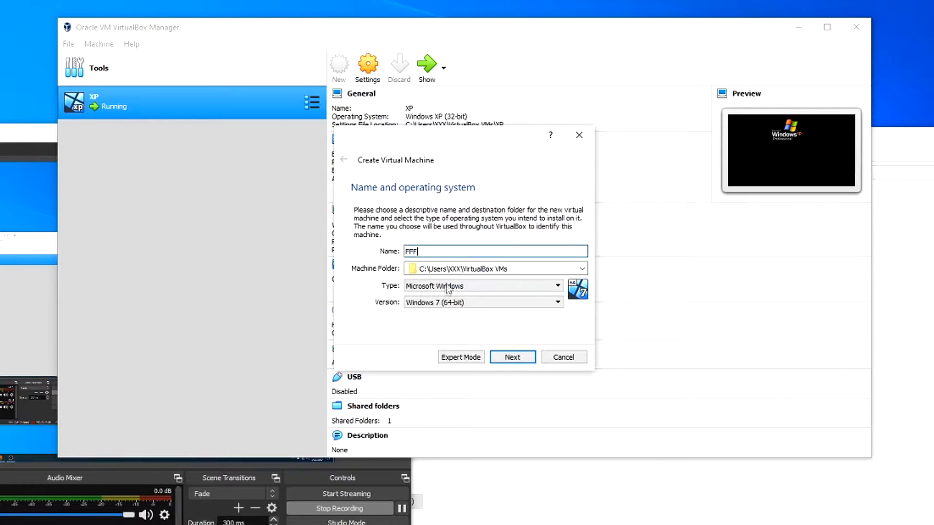
{"action": "left_click", "coordinate": [435, 287]}
{"action": "left_click", "coordinate": [438, 294]}
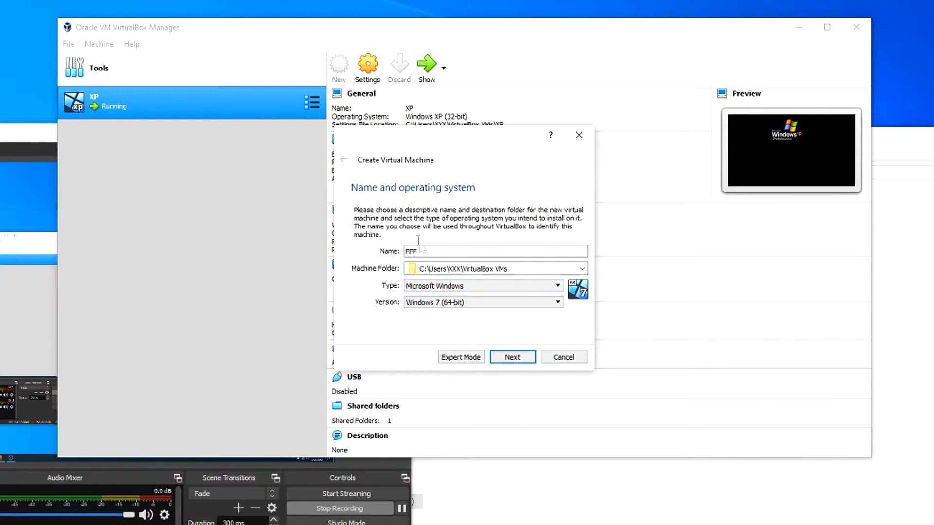
{"action": "left_click", "coordinate": [428, 302]}
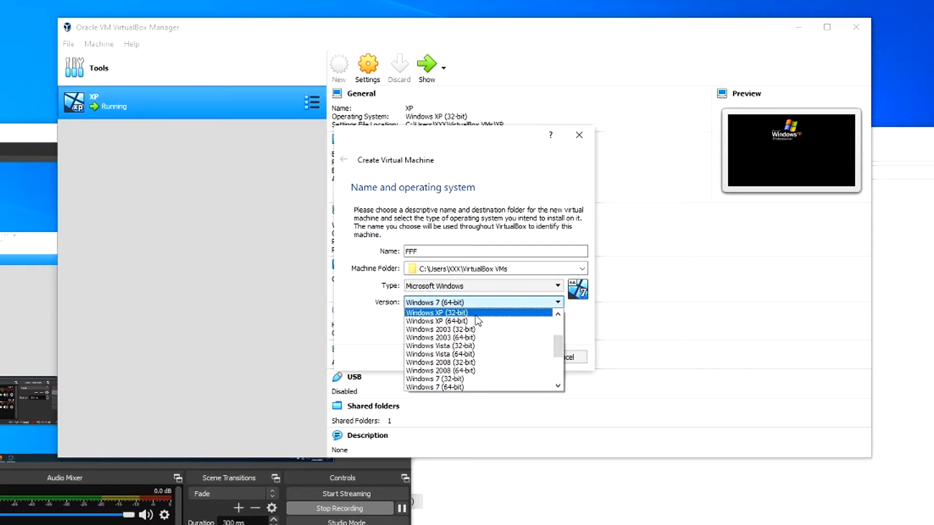
{"action": "left_click", "coordinate": [435, 313]}
{"action": "left_click", "coordinate": [512, 357]}
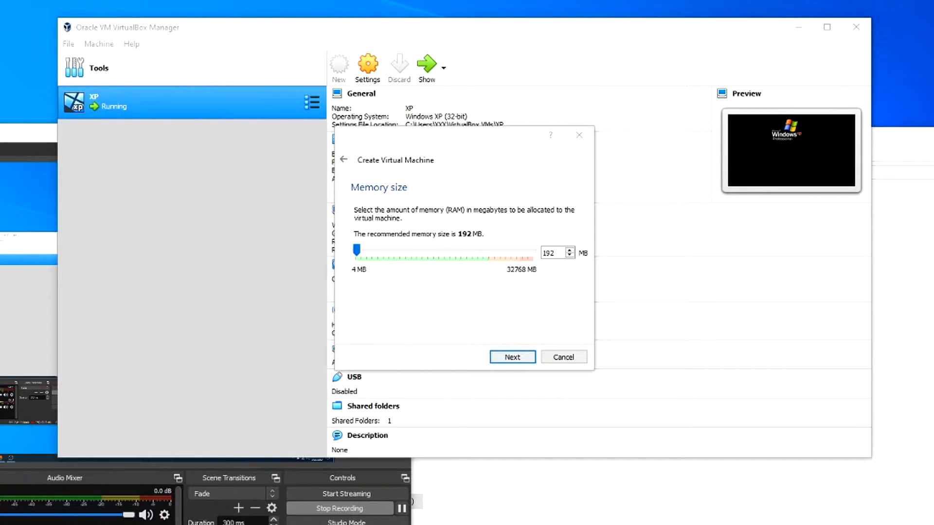
Step: Give FFF 4096 MB memory and a dynamically allocated 40.95 GB VHD disk, then create it
{"action": "left_click_drag", "start_coordinate": [366, 255], "coordinate": [375, 255]}
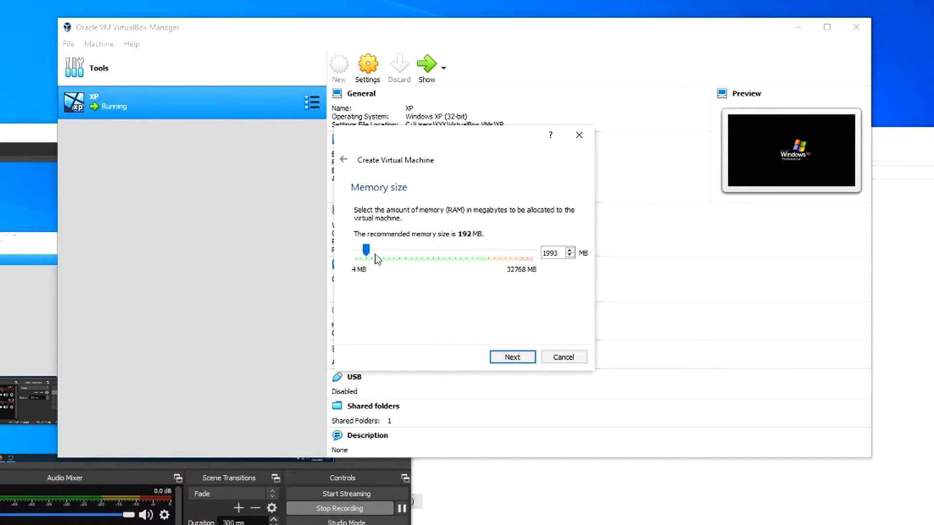
{"action": "left_click", "coordinate": [511, 359]}
{"action": "left_click", "coordinate": [512, 361]}
{"action": "left_click", "coordinate": [396, 240]}
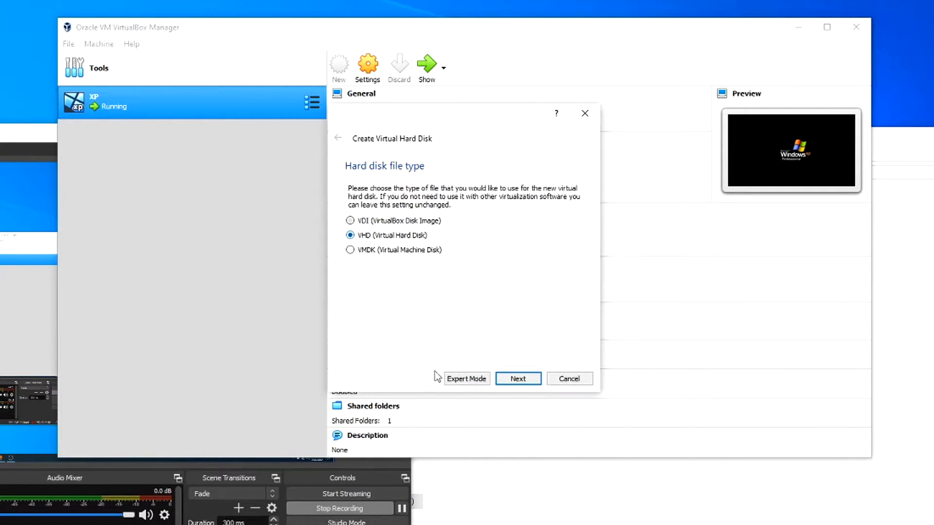
{"action": "left_click", "coordinate": [511, 376]}
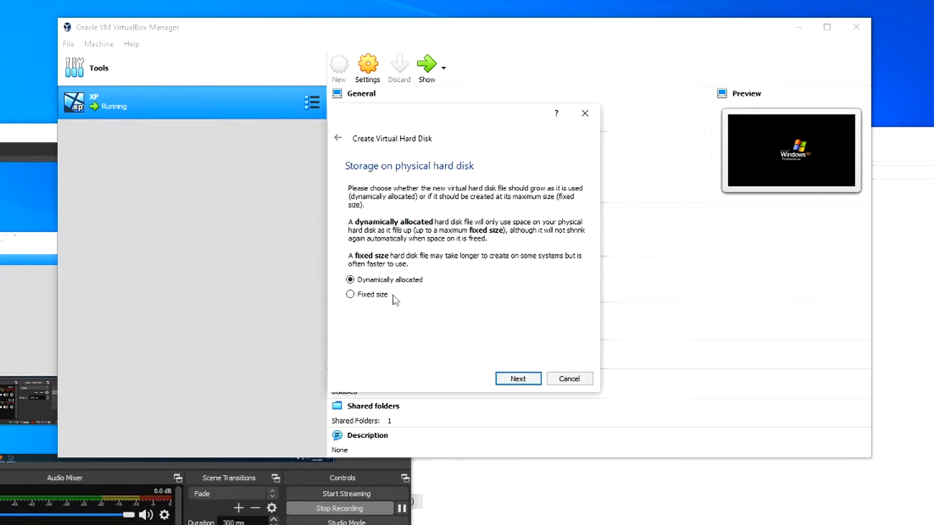
{"action": "left_click", "coordinate": [515, 376]}
{"action": "left_click_drag", "start_coordinate": [455, 256], "coordinate": [478, 263]}
{"action": "left_click", "coordinate": [512, 378]}
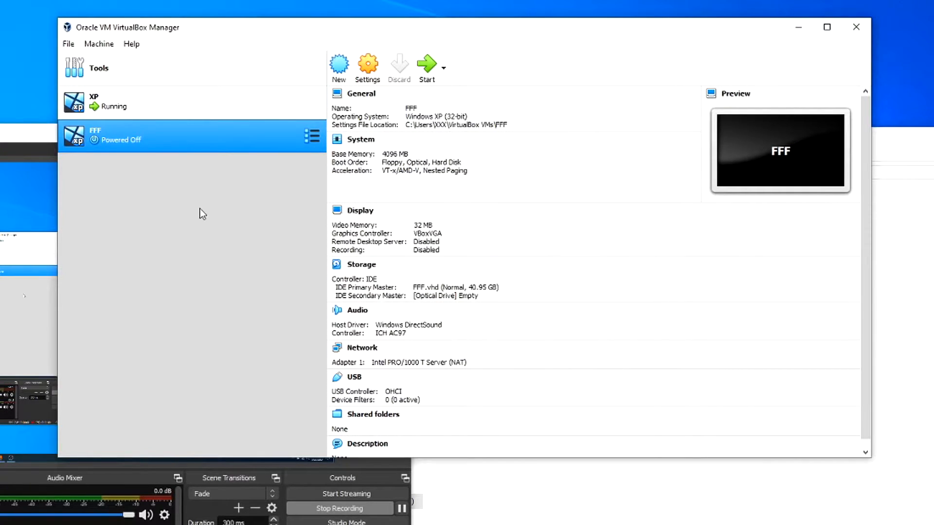
Step: Load Microsoft.Windows.XP.Professional.SP3.x86.Integrated.August.2013.iso from the Desktop into FFF's empty optical drive and save
{"action": "right_click", "coordinate": [235, 135]}
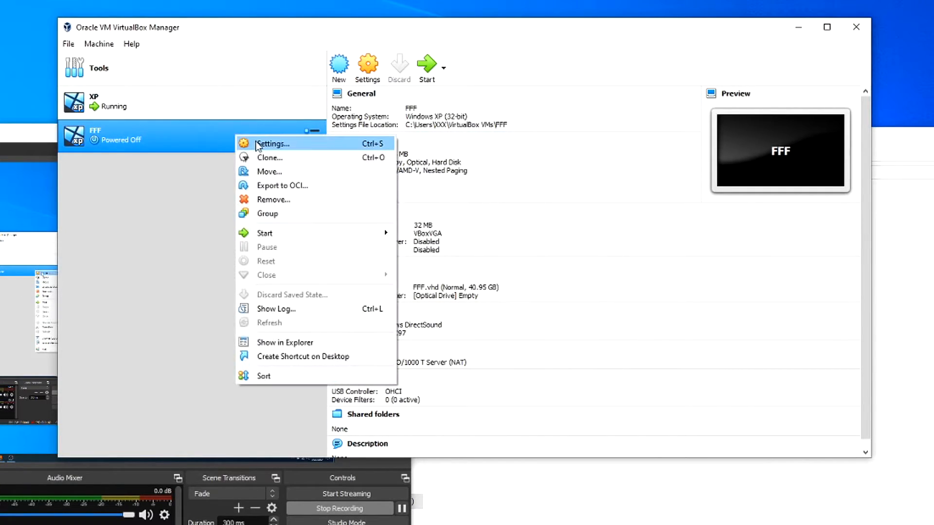
{"action": "left_click", "coordinate": [256, 143]}
{"action": "left_click", "coordinate": [302, 180]}
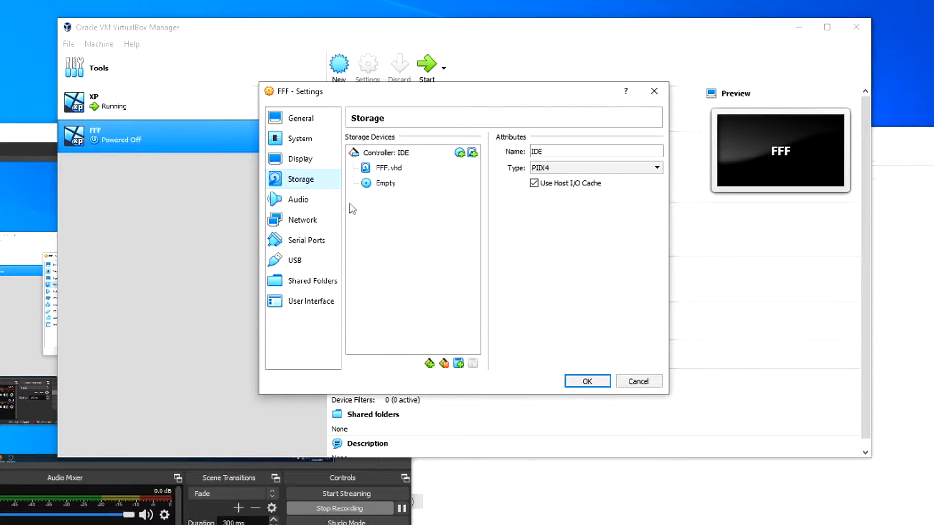
{"action": "left_click", "coordinate": [385, 184]}
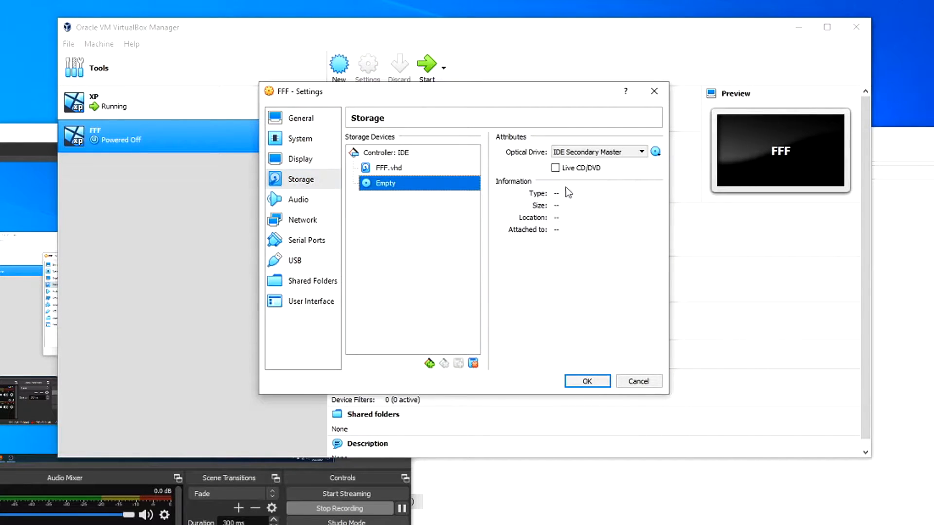
{"action": "left_click", "coordinate": [656, 152]}
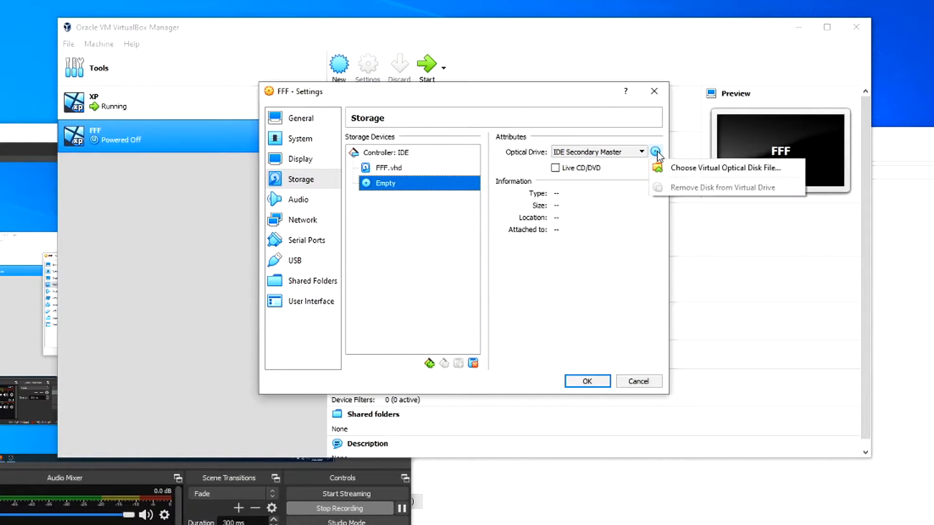
{"action": "left_click", "coordinate": [711, 169]}
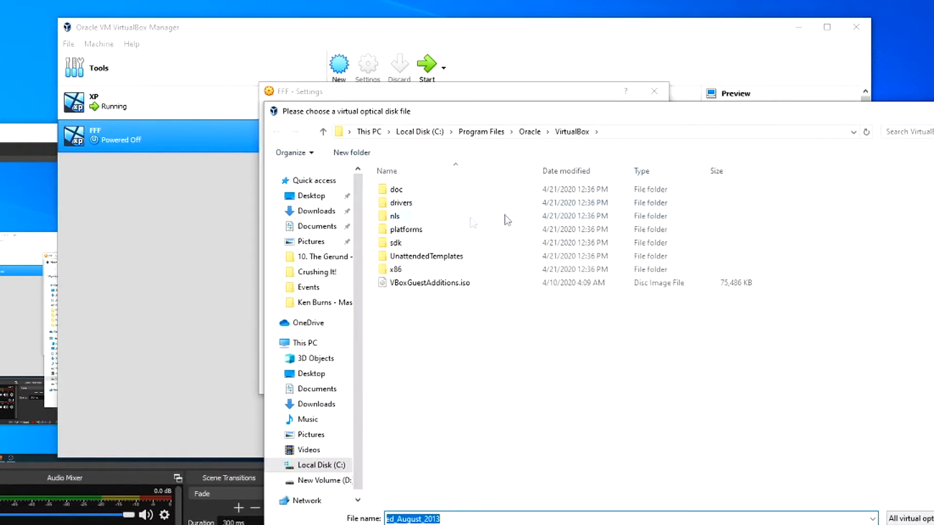
{"action": "left_click", "coordinate": [315, 196]}
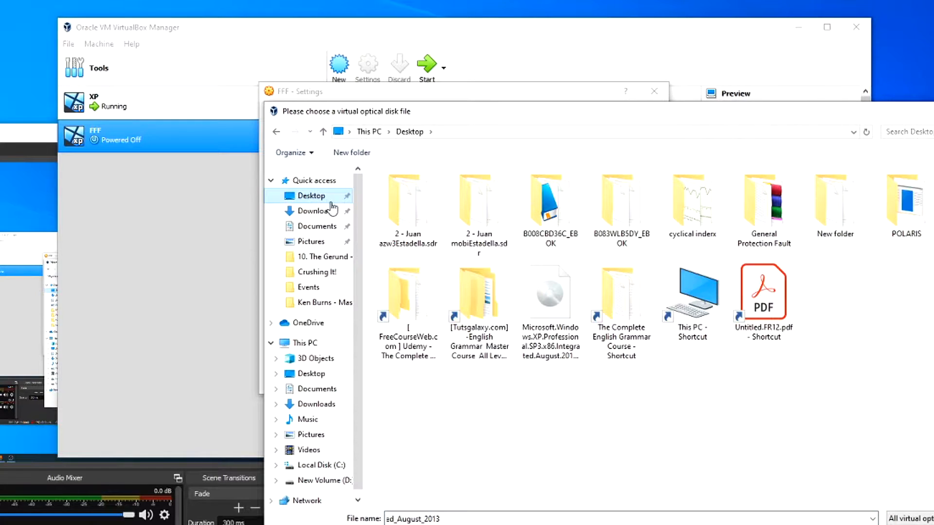
{"action": "left_click", "coordinate": [565, 347]}
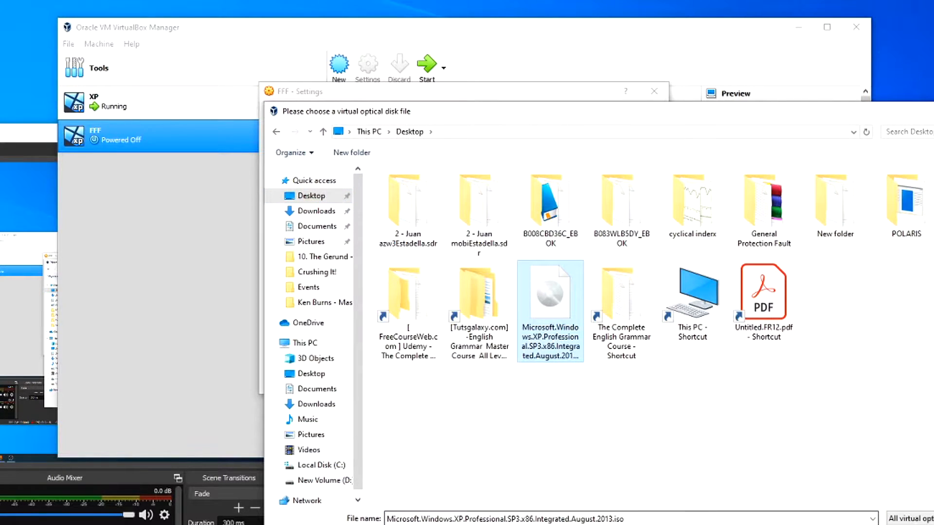
{"action": "double_click", "coordinate": [565, 347]}
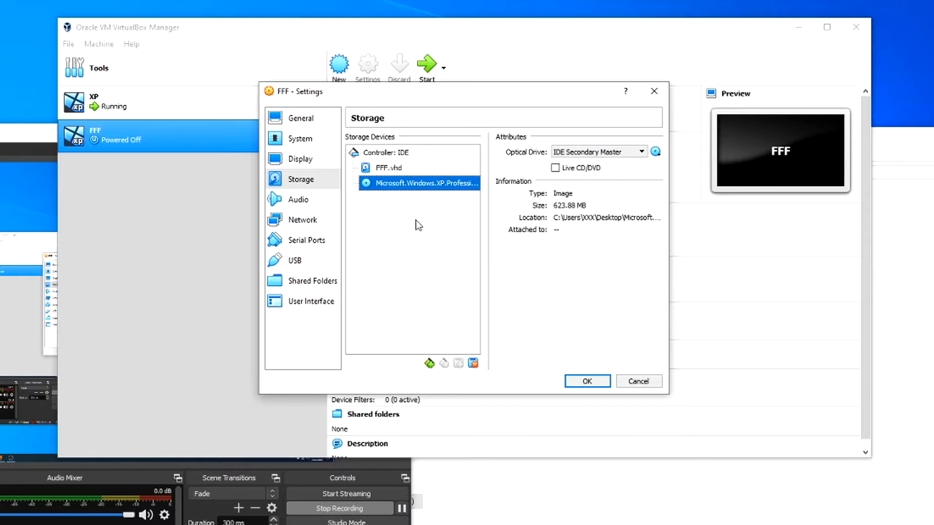
{"action": "left_click", "coordinate": [588, 382]}
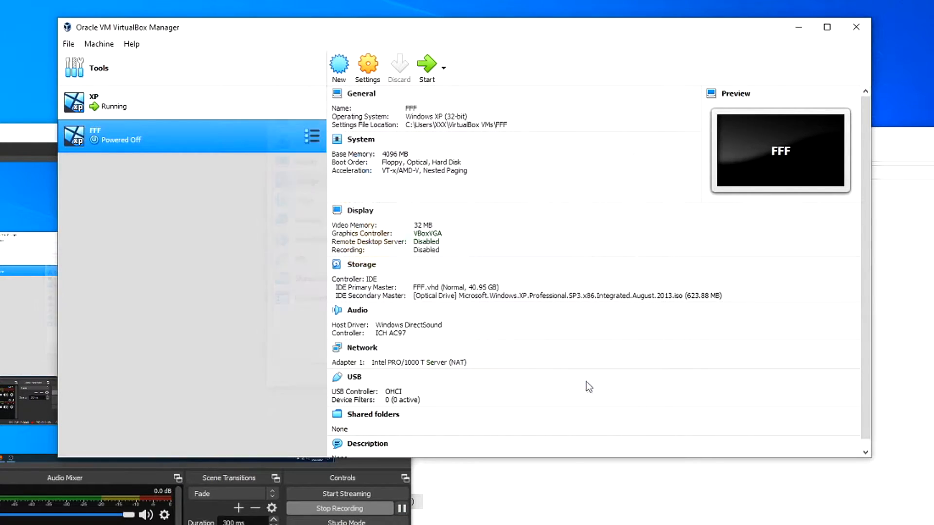
Step: Start the FFF machine and dismiss the keyboard and mouse notification bars while XP setup loads
{"action": "right_click", "coordinate": [185, 141]}
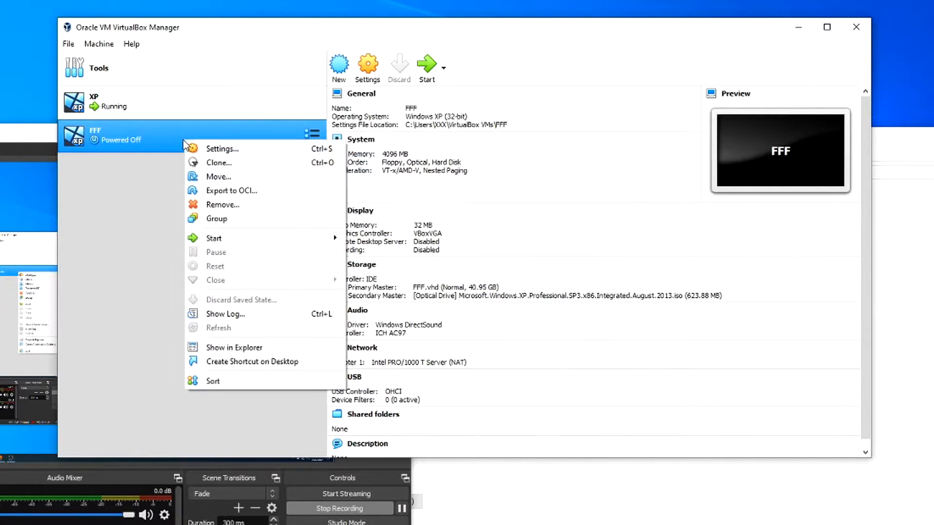
{"action": "left_click", "coordinate": [119, 226]}
{"action": "left_click", "coordinate": [426, 77]}
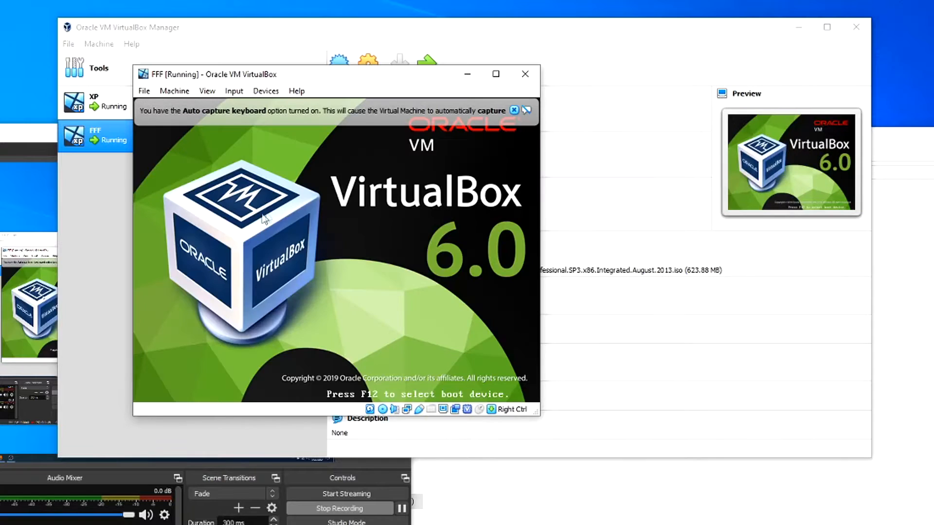
{"action": "left_click", "coordinate": [513, 111]}
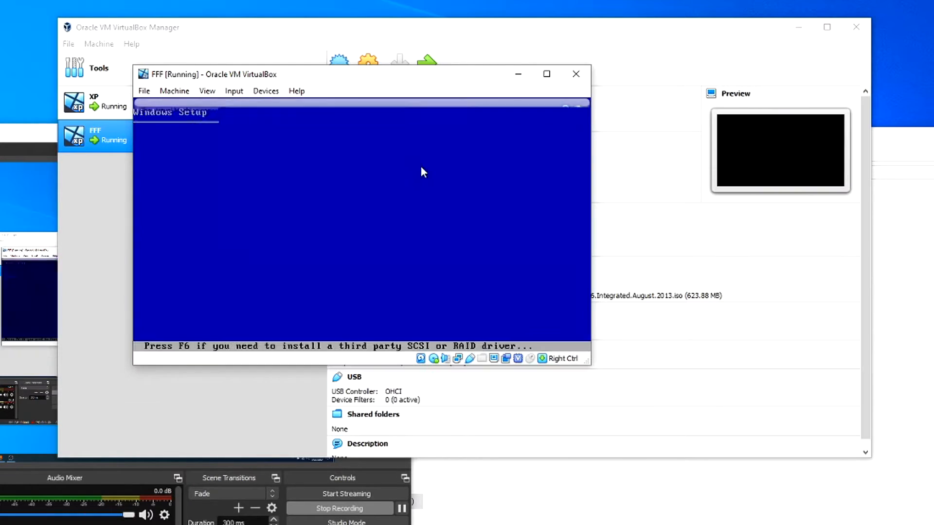
{"action": "left_click", "coordinate": [565, 110]}
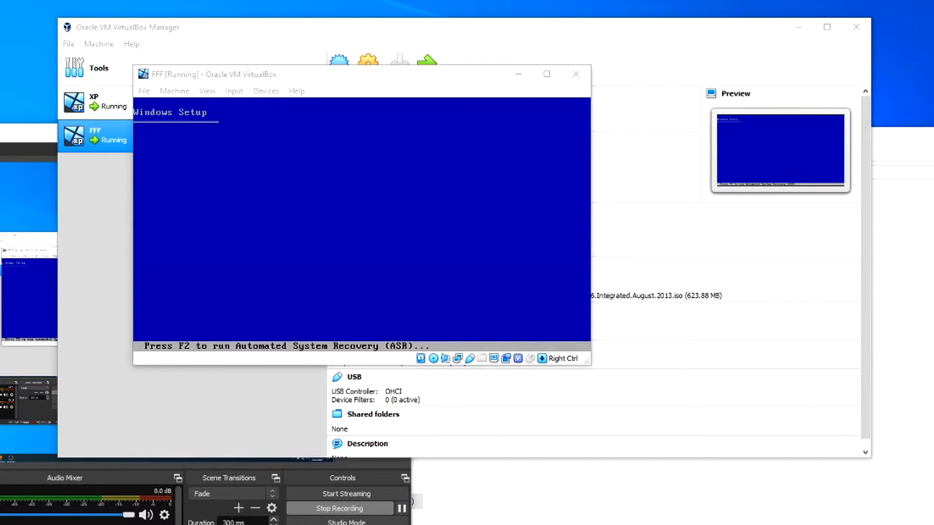
{"action": "left_click", "coordinate": [308, 203]}
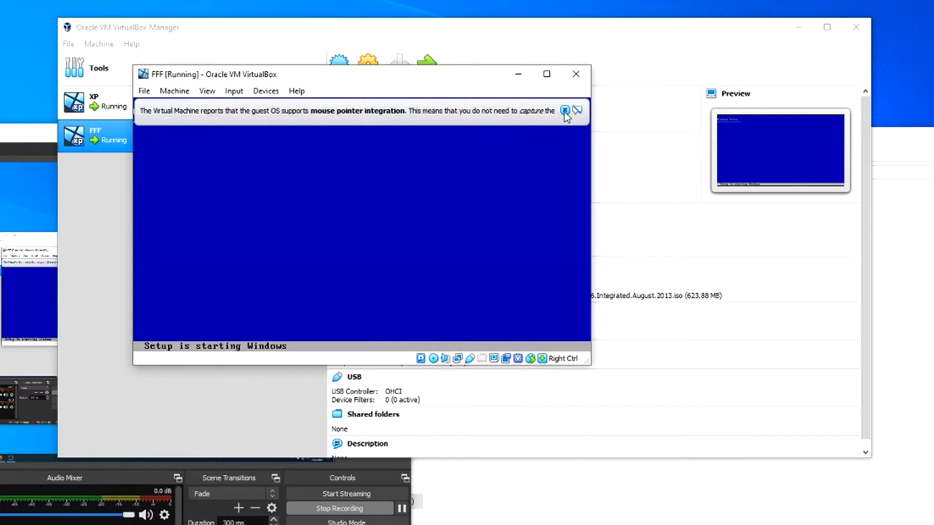
{"action": "left_click", "coordinate": [564, 111]}
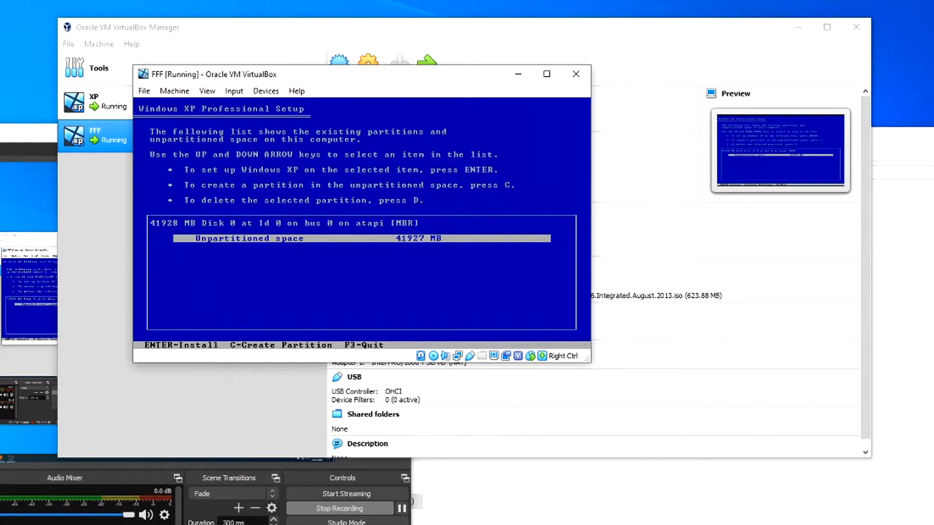
Step: Install XP on the 41927 MB unpartitioned space using a quick NTFS format
{"action": "key", "text": "Return"}
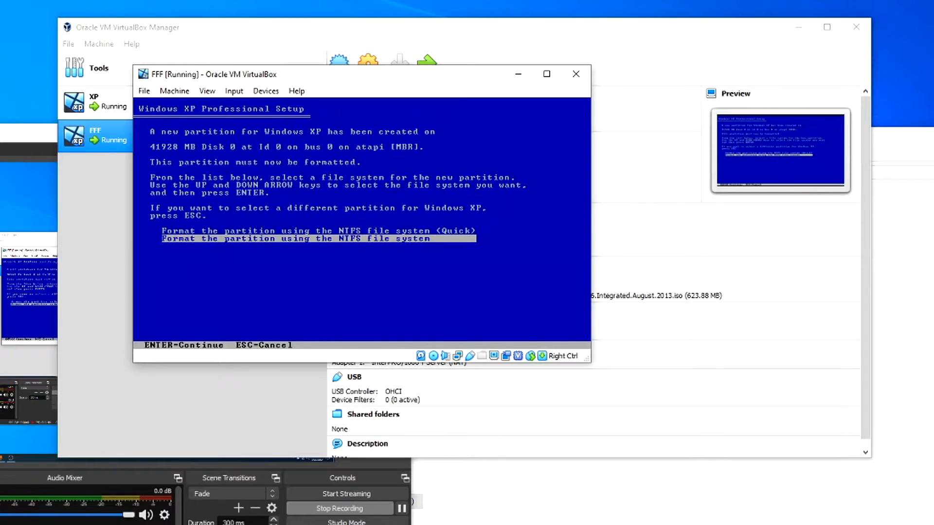
{"action": "key", "text": "Up"}
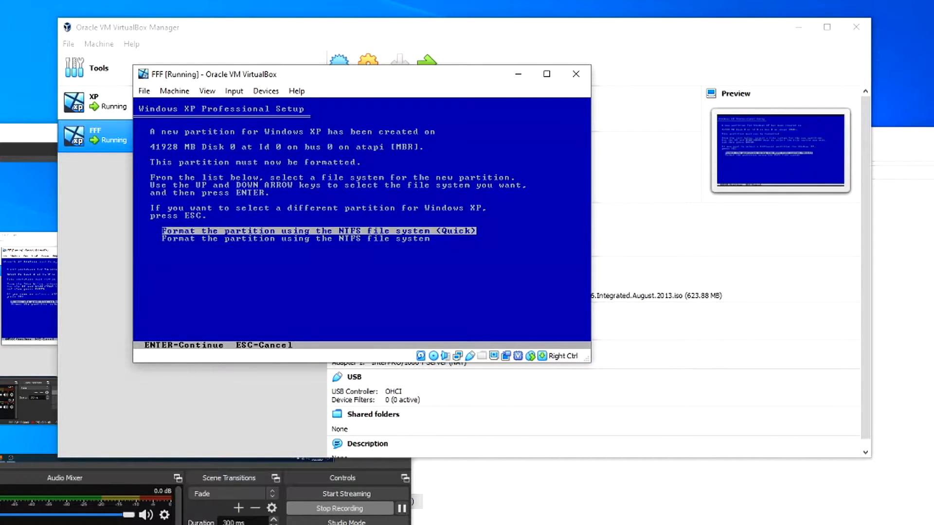
{"action": "key", "text": "Return"}
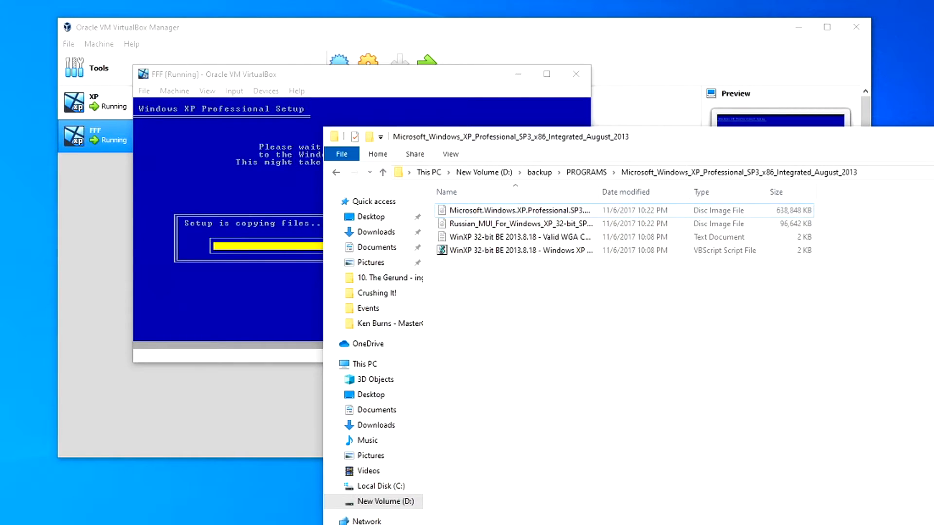
Step: Close the file browser and dismiss the mouse integration notice while XP setup completes
{"action": "key", "text": "alt+F4"}
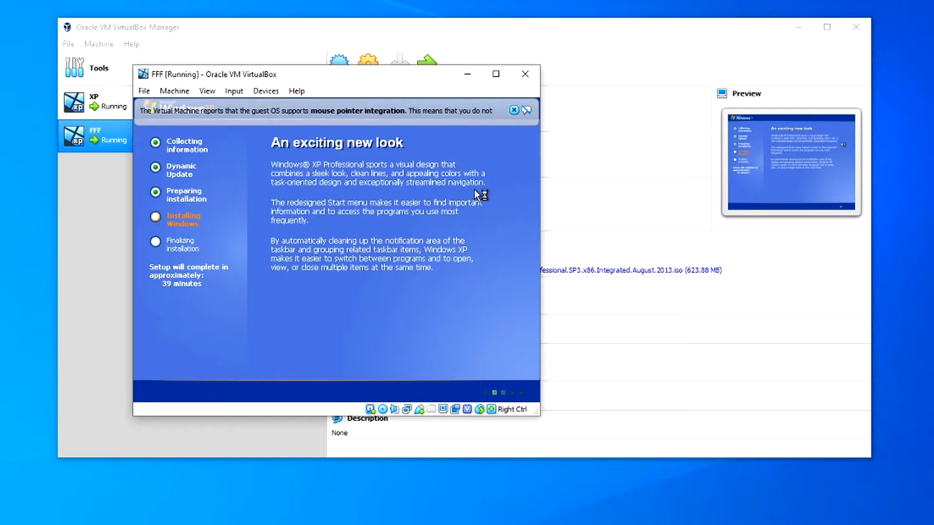
{"action": "left_click", "coordinate": [513, 109]}
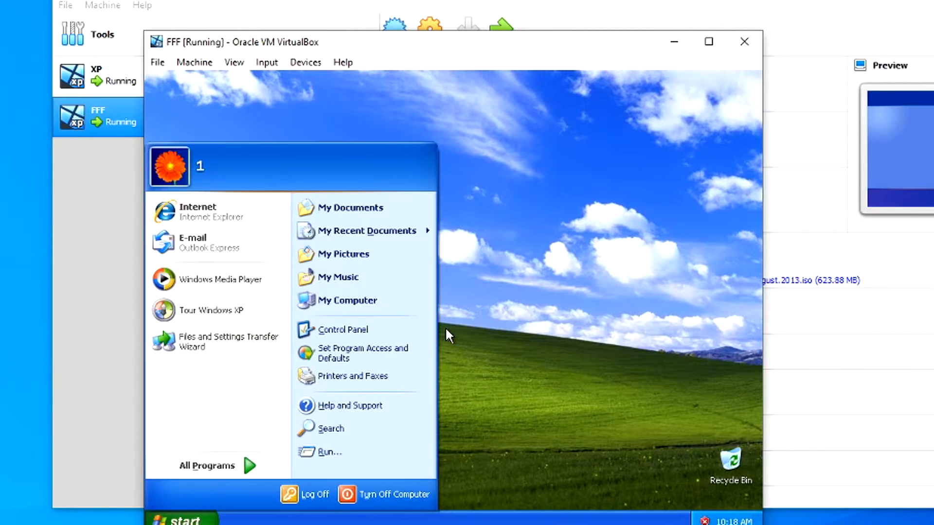
Step: Refresh the XP desktop and set the machine's drag and drop to bidirectional
{"action": "left_click", "coordinate": [491, 198]}
{"action": "right_click", "coordinate": [390, 266]}
{"action": "left_click", "coordinate": [430, 290]}
{"action": "left_click", "coordinate": [303, 63]}
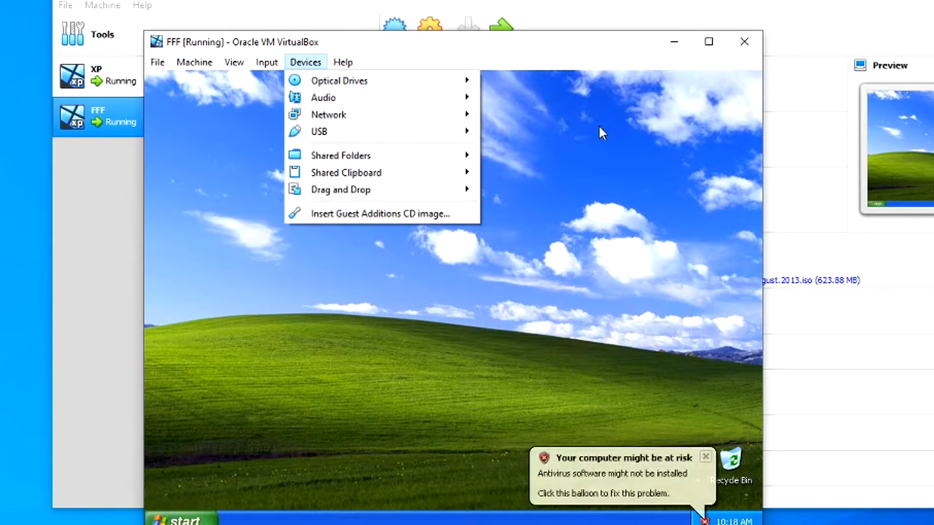
{"action": "mouse_move", "coordinate": [371, 158]}
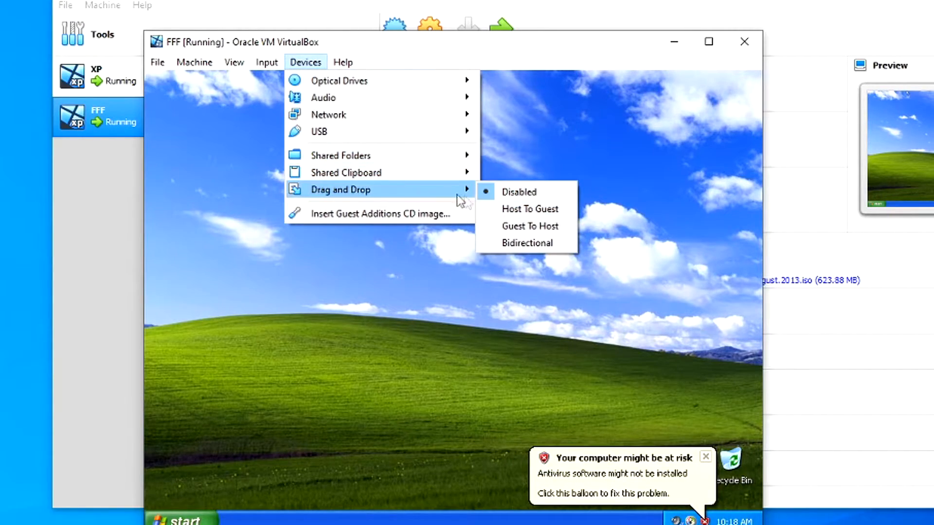
{"action": "left_click", "coordinate": [518, 247]}
Step: Insert the Guest Additions disc, close the antivirus help and Security Center, and quit that setup
{"action": "left_click", "coordinate": [306, 62]}
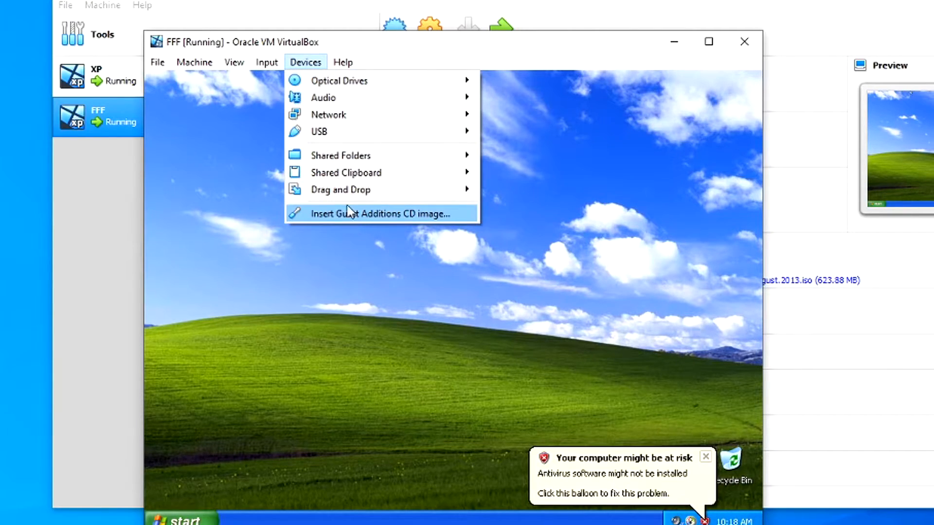
{"action": "left_click", "coordinate": [363, 212]}
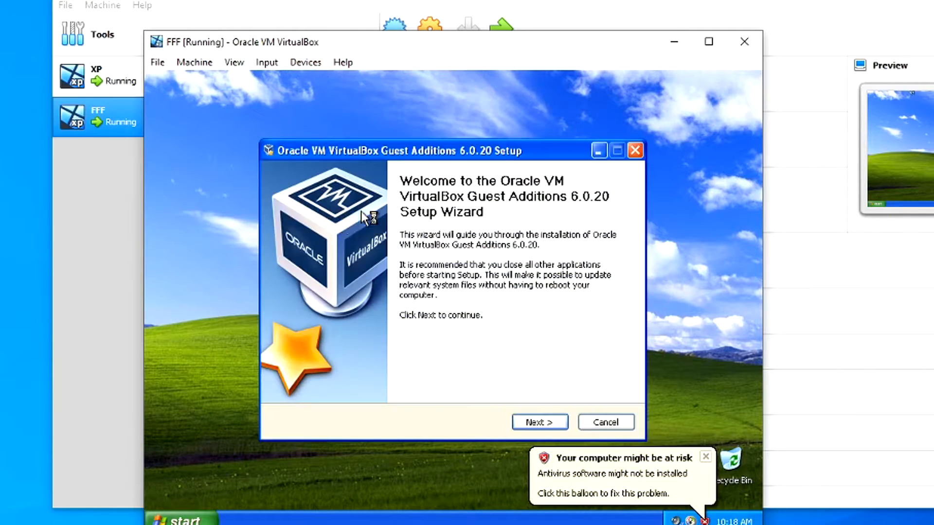
{"action": "left_click", "coordinate": [539, 456]}
{"action": "left_click", "coordinate": [540, 421]}
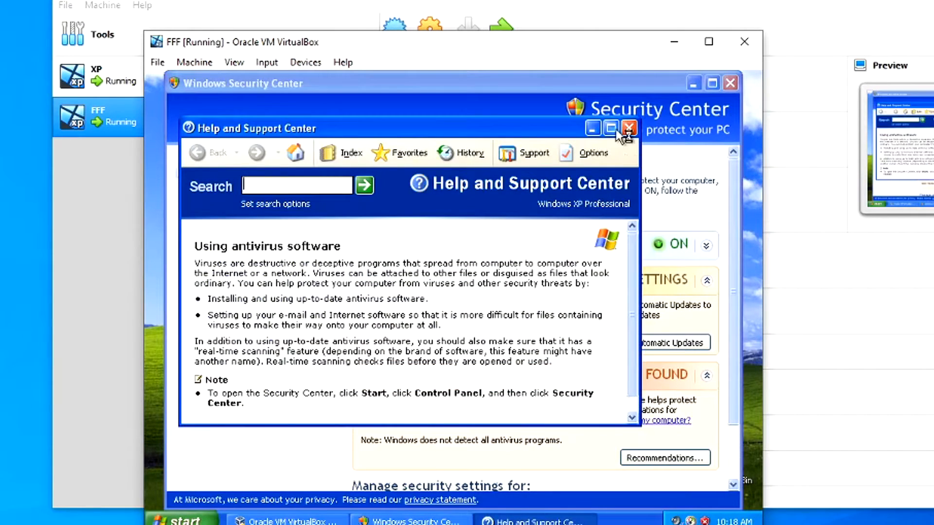
{"action": "left_click", "coordinate": [629, 128]}
{"action": "left_click", "coordinate": [729, 84]}
{"action": "left_click", "coordinate": [636, 150]}
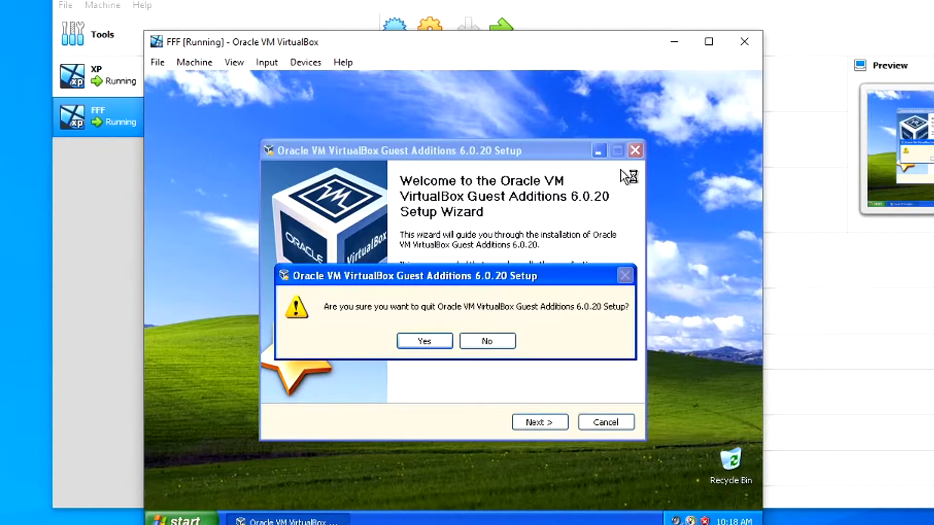
{"action": "left_click", "coordinate": [425, 339]}
Step: Reinsert the Guest Additions disc, install to the default location, and finish the wizard
{"action": "left_click", "coordinate": [305, 62]}
{"action": "left_click", "coordinate": [336, 211]}
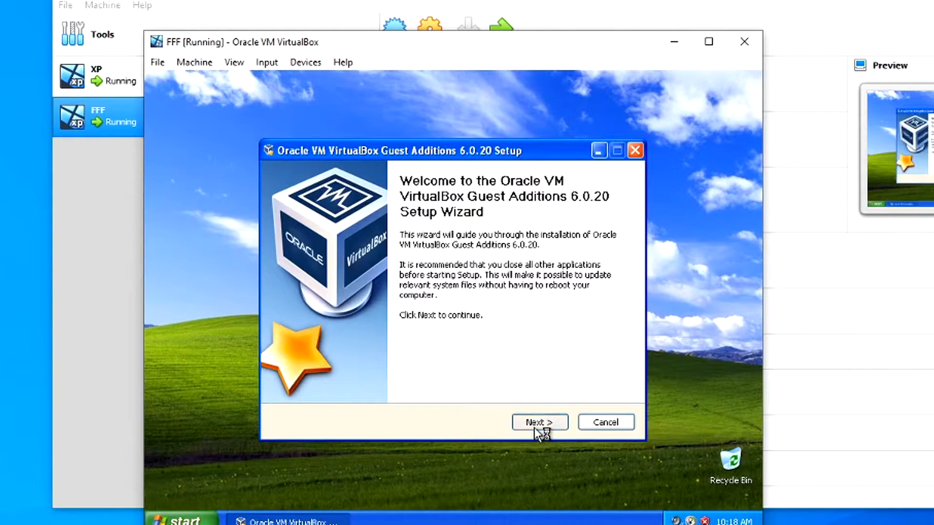
{"action": "left_click", "coordinate": [535, 428]}
{"action": "left_click", "coordinate": [541, 422]}
{"action": "left_click", "coordinate": [544, 421]}
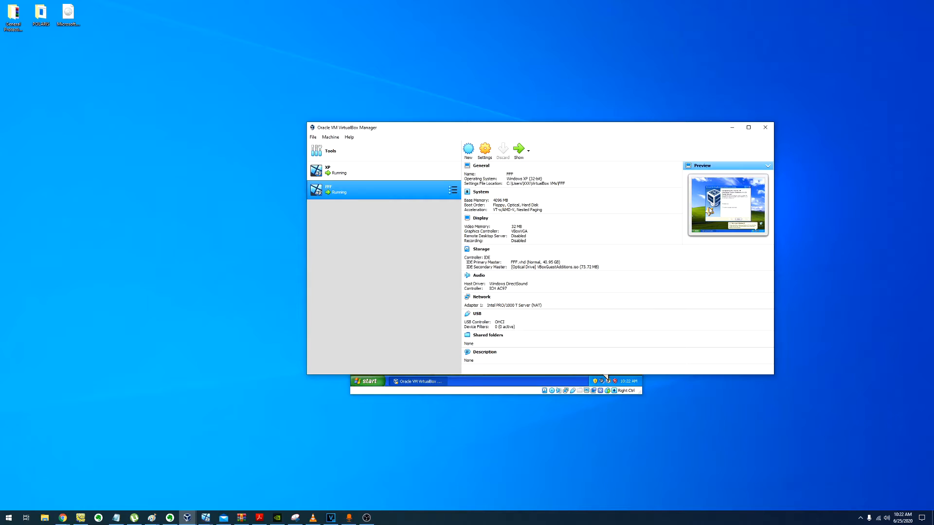
{"action": "left_click", "coordinate": [527, 378]}
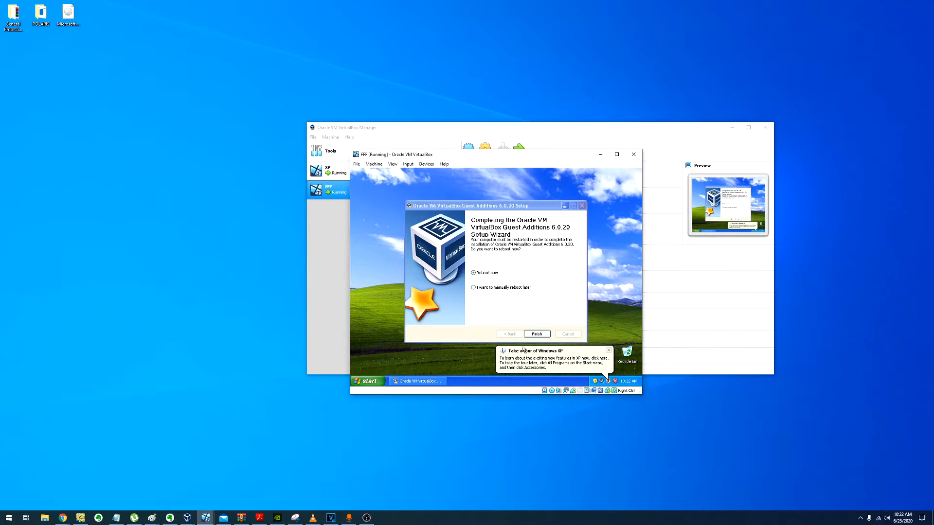
{"action": "left_click", "coordinate": [536, 333]}
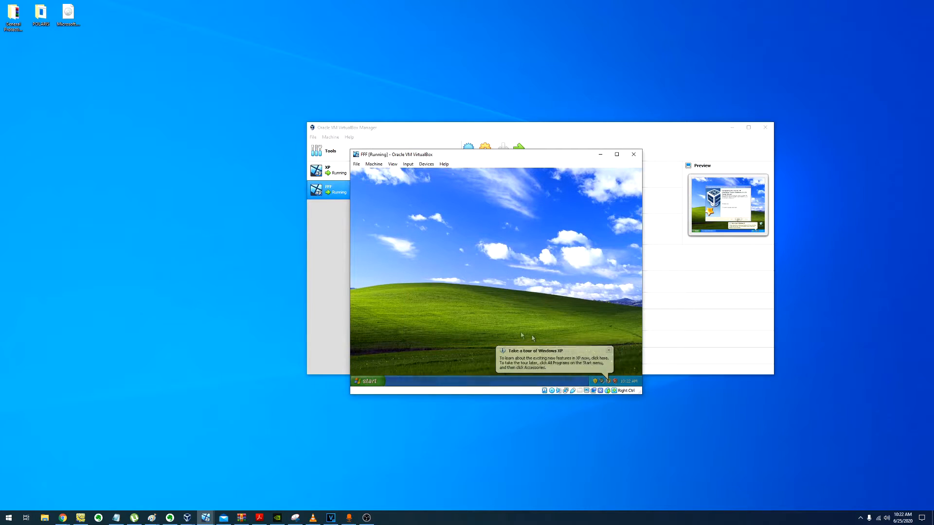
{"action": "left_click", "coordinate": [89, 63]}
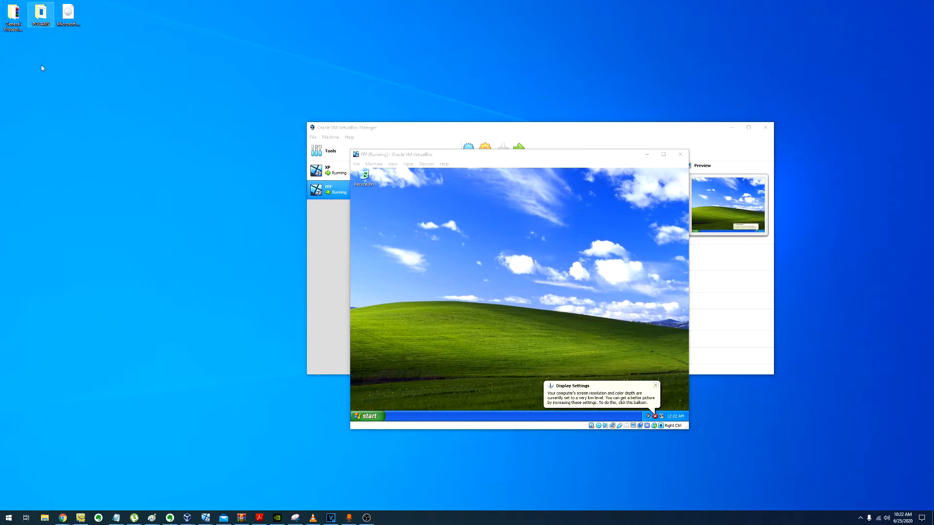
{"action": "left_click", "coordinate": [41, 17]}
Step: In POLARIS, extract the six wetransfer zips here, then delete the zips
{"action": "double_click", "coordinate": [41, 17]}
{"action": "left_click_drag", "start_coordinate": [598, 302], "coordinate": [535, 237]}
{"action": "right_click", "coordinate": [550, 247]}
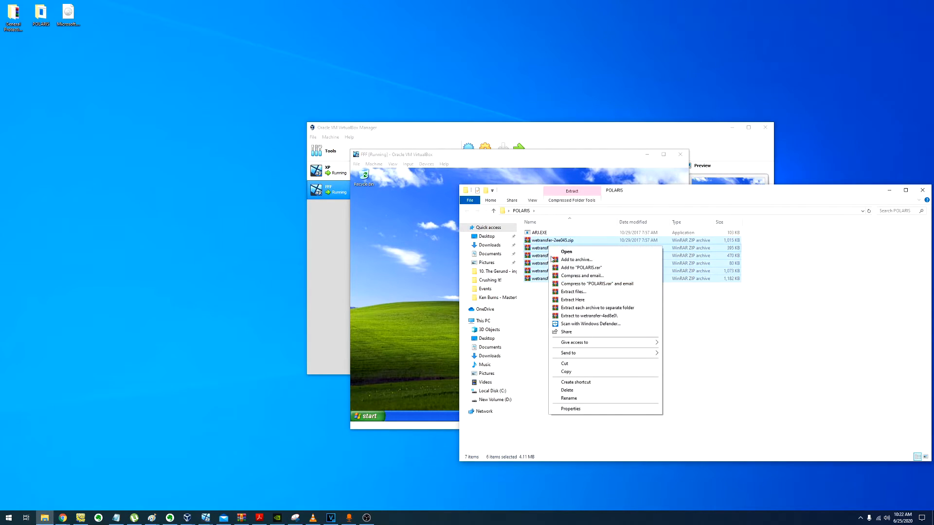
{"action": "left_click", "coordinate": [585, 298]}
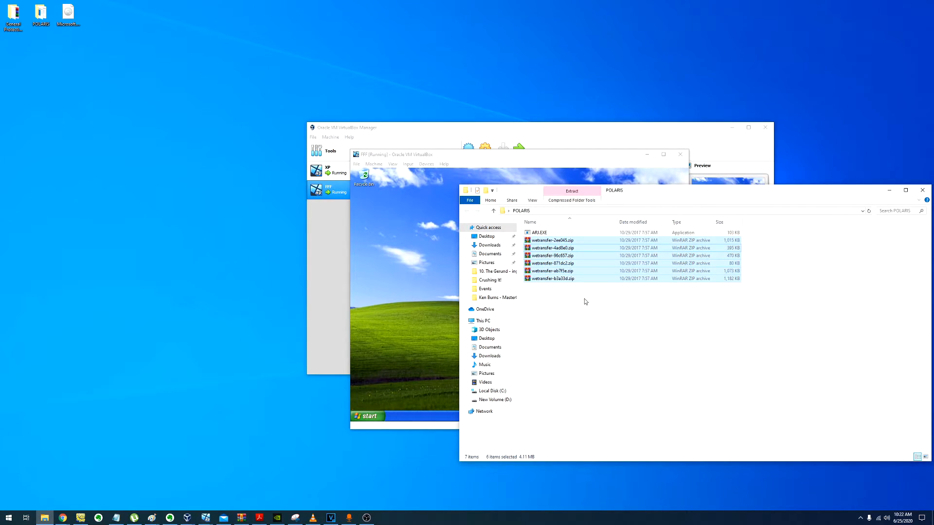
{"action": "left_click_drag", "start_coordinate": [754, 410], "coordinate": [526, 456]}
{"action": "key", "text": "Delete"}
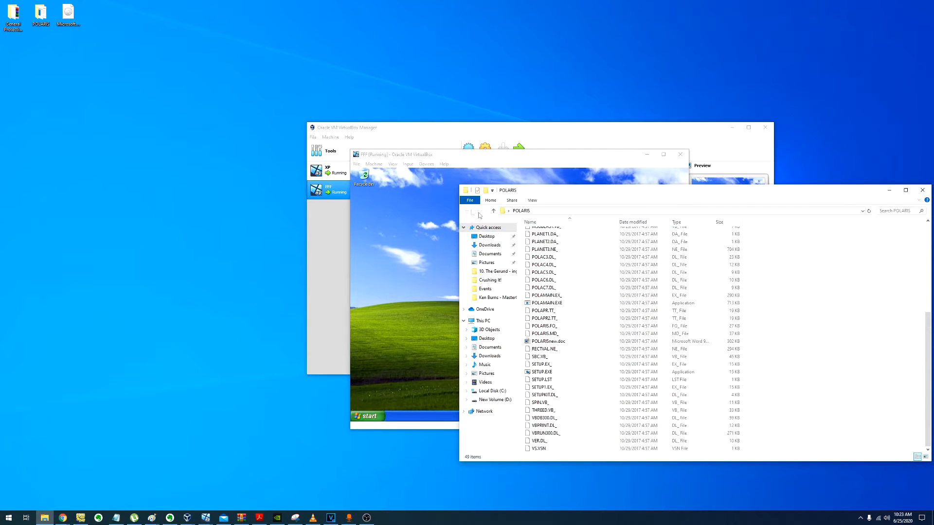
Step: Copy the POLARIS folder, winfloat.exe and General Protection Fault.txt onto the guest desktop
{"action": "double_click", "coordinate": [465, 193]}
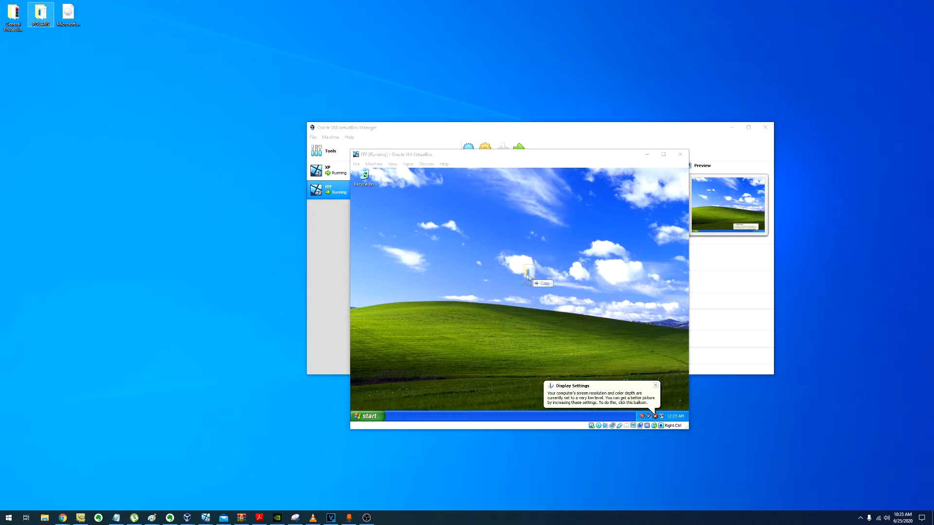
{"action": "double_click", "coordinate": [13, 14]}
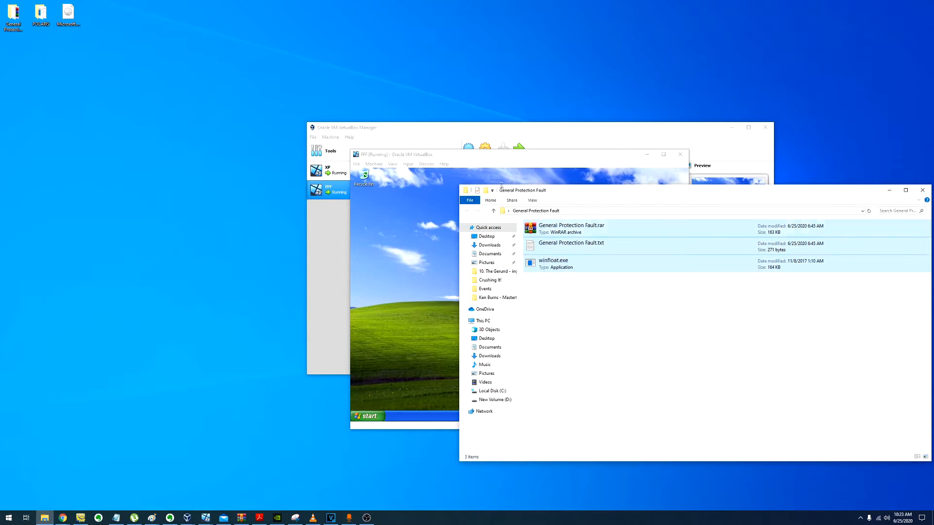
{"action": "left_click", "coordinate": [580, 258]}
{"action": "left_click", "coordinate": [540, 243], "text": "ctrl"}
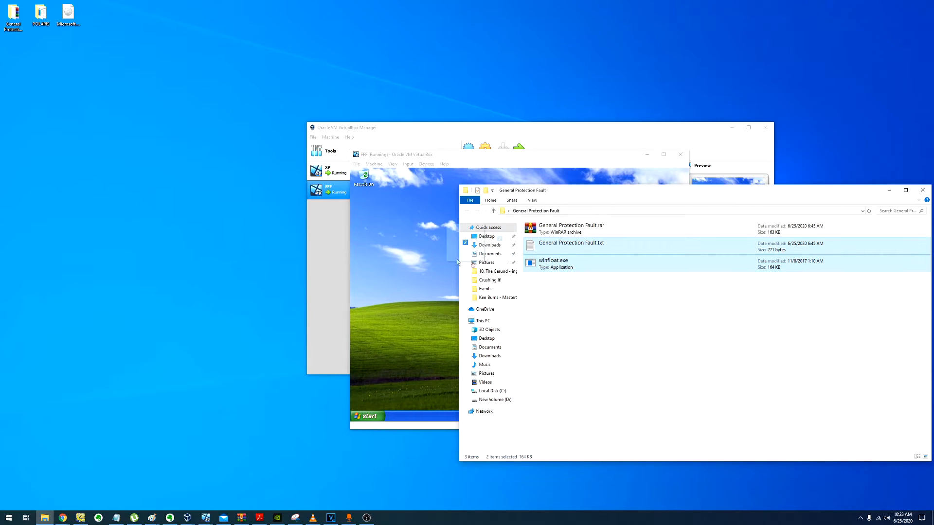
{"action": "double_click", "coordinate": [466, 190]}
Step: Create a desktop folder named P and move the General Protection Fault and winfloat files into it
{"action": "right_click", "coordinate": [433, 254]}
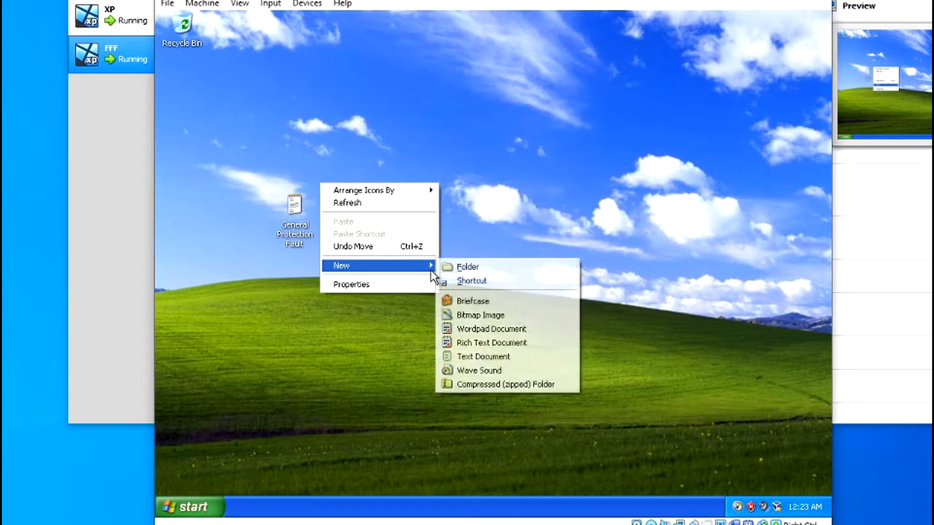
{"action": "left_click", "coordinate": [507, 295]}
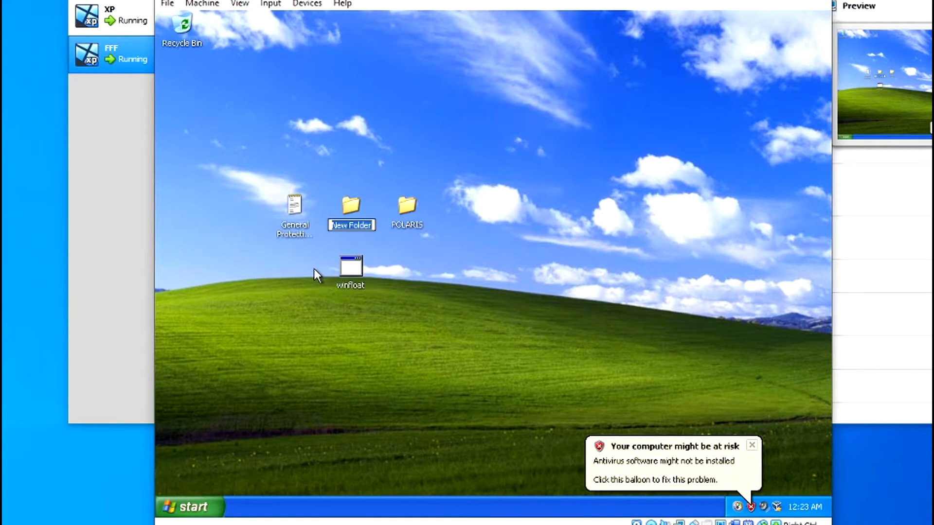
{"action": "type", "text": "P"}
{"action": "key", "text": "Return"}
{"action": "left_click", "coordinate": [288, 201]}
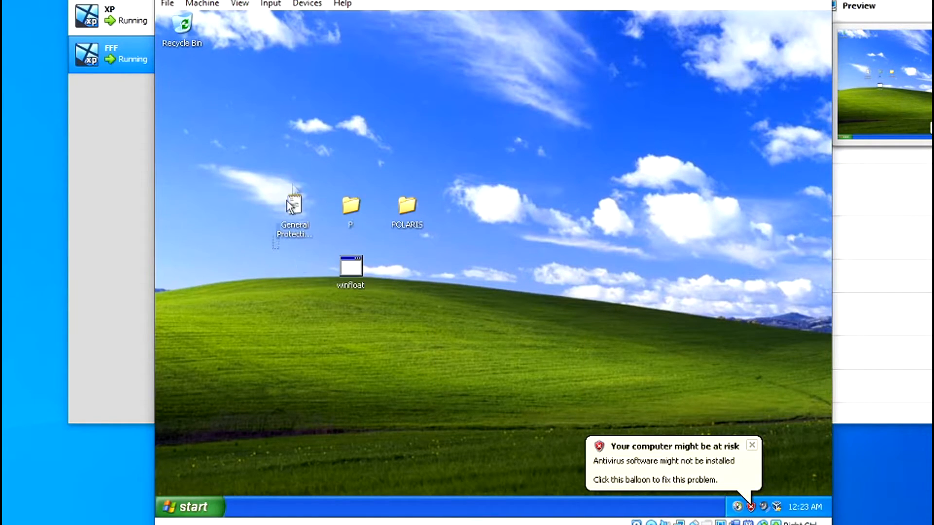
{"action": "left_click", "coordinate": [351, 285], "text": "ctrl"}
{"action": "left_click_drag", "start_coordinate": [349, 273], "coordinate": [352, 207]}
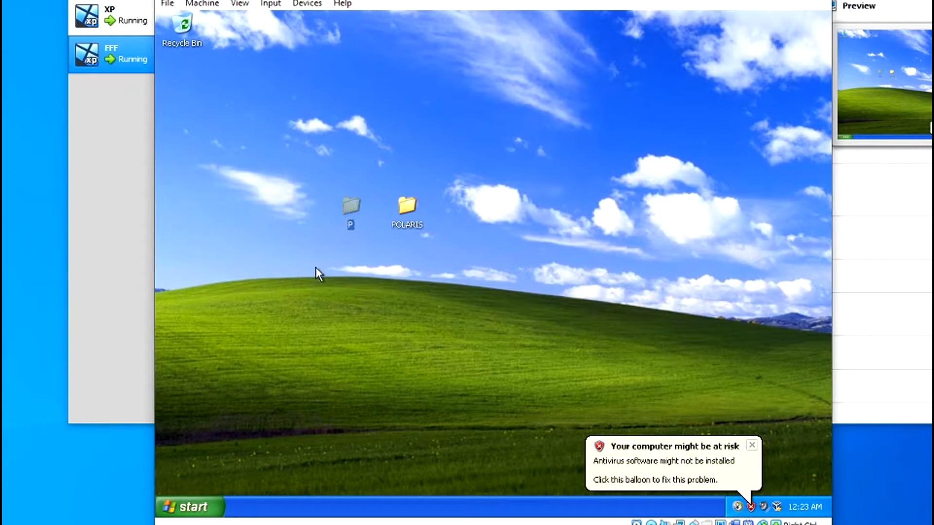
Step: Run SETUP from the POLARIS folder and complete the POLARIS installation
{"action": "double_click", "coordinate": [413, 205]}
{"action": "scroll", "coordinate": [438, 312], "scroll_direction": "down", "scroll_amount": 3}
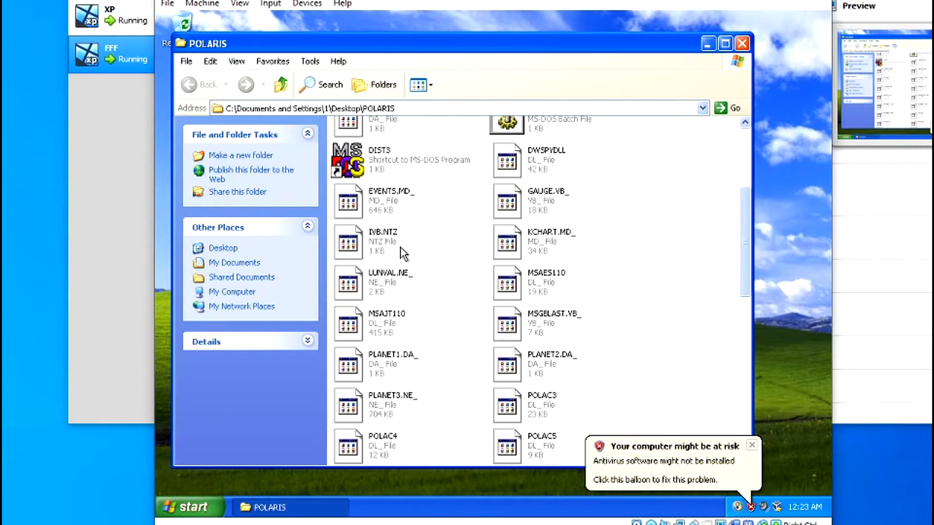
{"action": "key", "text": "s"}
{"action": "key", "text": "s"}
{"action": "key", "text": "s"}
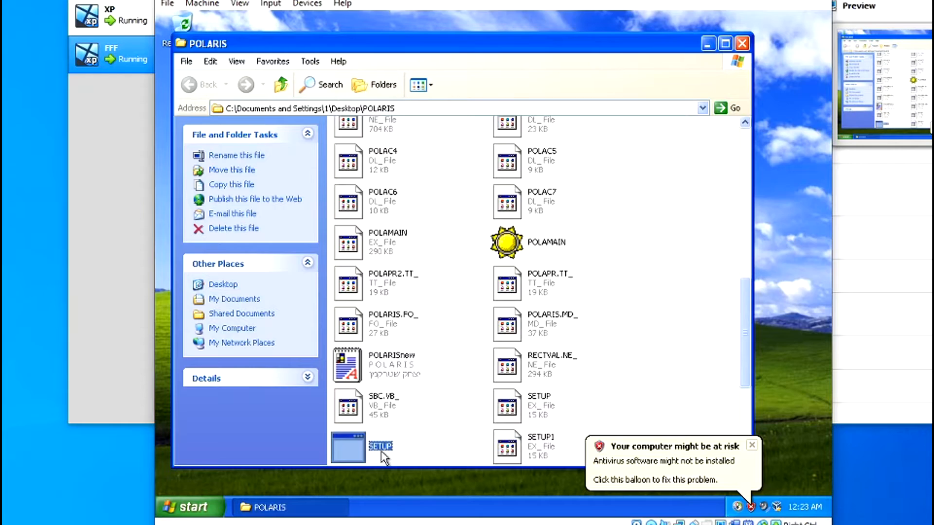
{"action": "double_click", "coordinate": [381, 450]}
{"action": "left_click", "coordinate": [438, 272]}
{"action": "left_click", "coordinate": [493, 300]}
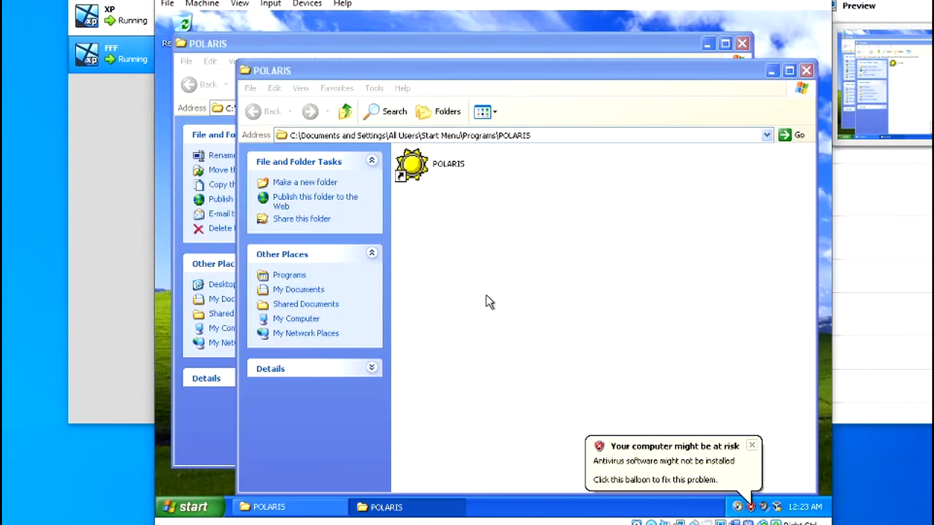
Step: Close both POLARIS folder windows, reopen the desktop POLARIS folder and select POLAMAIN
{"action": "left_click", "coordinate": [806, 71]}
{"action": "left_click", "coordinate": [743, 43]}
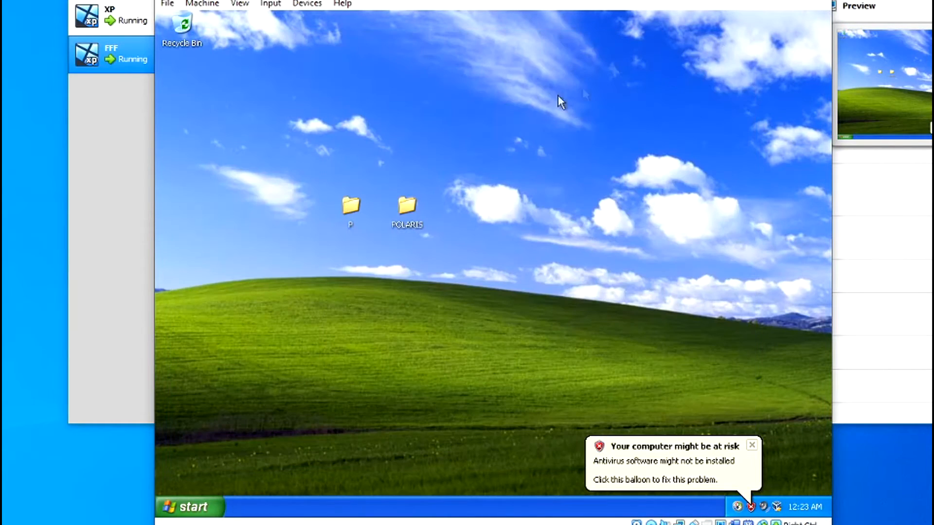
{"action": "double_click", "coordinate": [408, 204]}
{"action": "scroll", "coordinate": [530, 297], "scroll_direction": "down", "scroll_amount": 15}
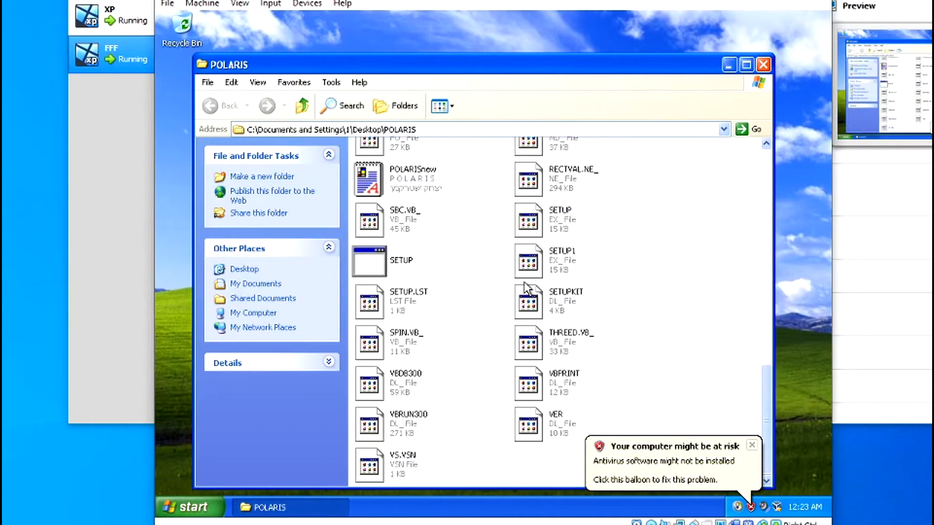
{"action": "scroll", "coordinate": [530, 298], "scroll_direction": "up", "scroll_amount": 10}
{"action": "scroll", "coordinate": [531, 297], "scroll_direction": "down", "scroll_amount": 5}
{"action": "left_click", "coordinate": [529, 352]}
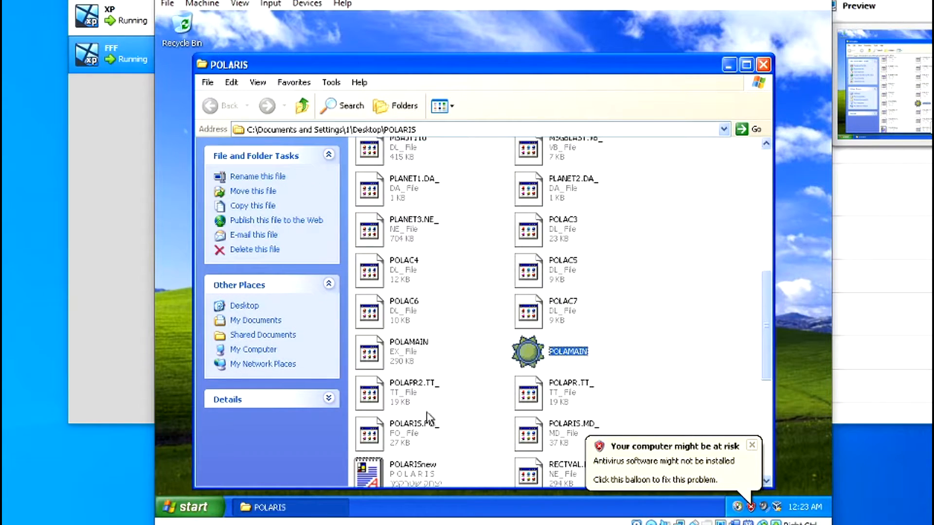
Step: Paste POLAMAIN into C:\POLARIS via My Computer, replacing the existing file
{"action": "left_click", "coordinate": [310, 505]}
{"action": "left_click", "coordinate": [194, 507]}
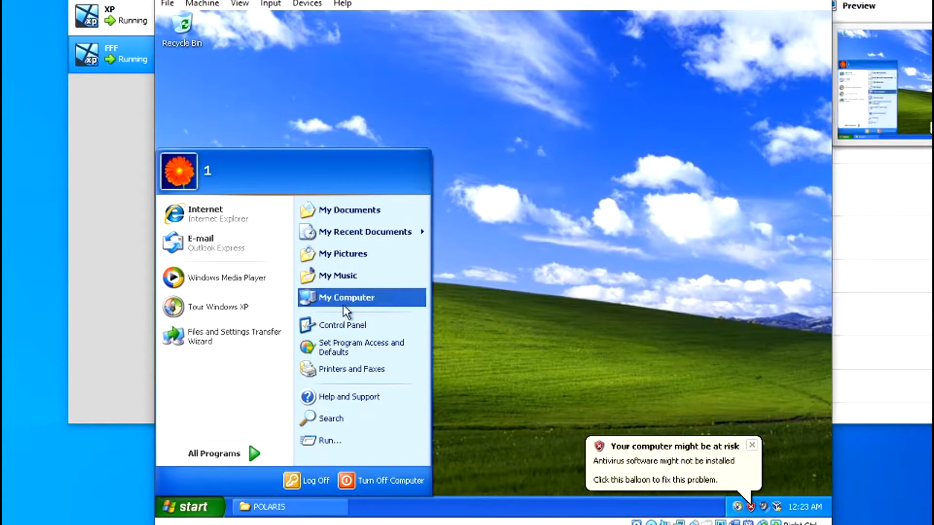
{"action": "left_click", "coordinate": [343, 305]}
{"action": "double_click", "coordinate": [447, 256]}
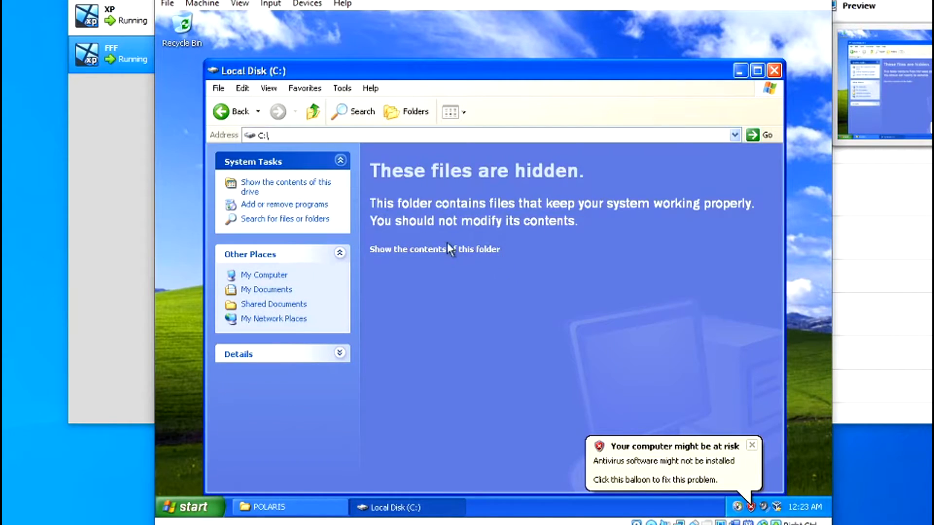
{"action": "left_click", "coordinate": [448, 249]}
{"action": "double_click", "coordinate": [550, 167]}
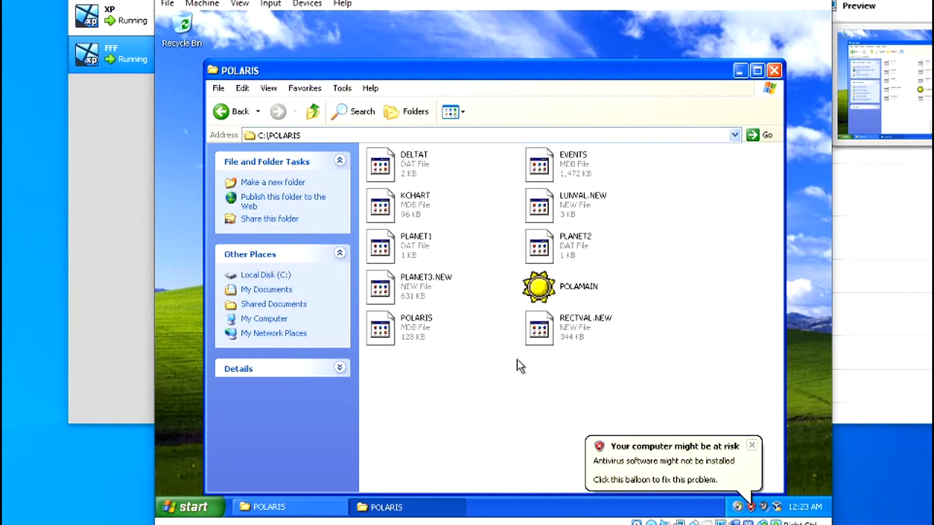
{"action": "key", "text": "ctrl+v"}
{"action": "left_click", "coordinate": [522, 331]}
Step: Launch Polaris V1.1 from POLAMAIN, dismiss the about box and try Chart > Edit
{"action": "left_click", "coordinate": [484, 382]}
{"action": "double_click", "coordinate": [543, 287]}
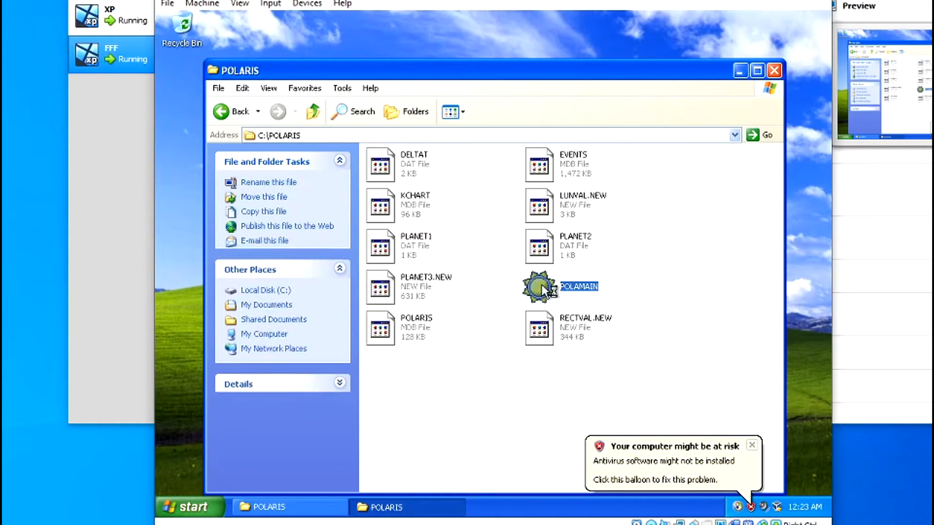
{"action": "left_click", "coordinate": [404, 263]}
{"action": "left_click", "coordinate": [172, 33]}
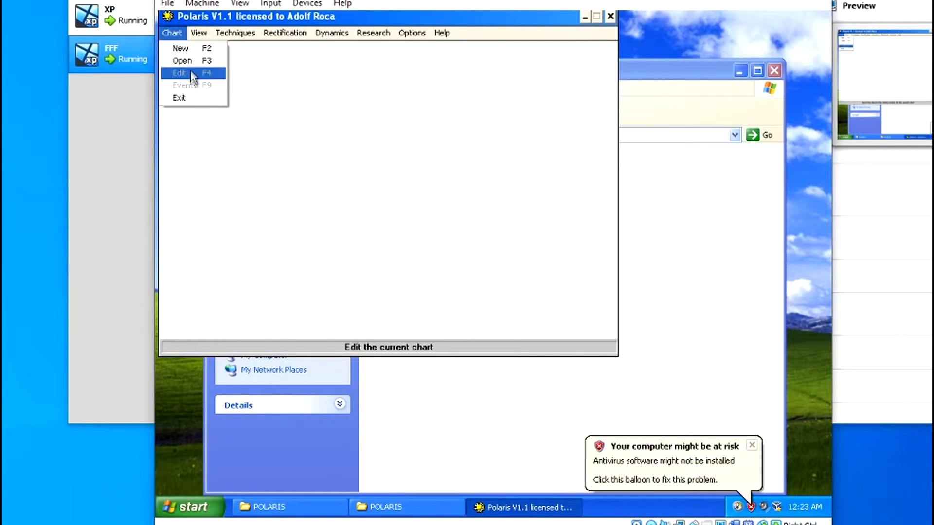
{"action": "left_click", "coordinate": [191, 70]}
{"action": "left_click", "coordinate": [217, 200]}
Step: Browse the stored charts, cancel without choosing, and close Polaris and the POLARIS folder
{"action": "left_click", "coordinate": [215, 306]}
{"action": "left_click", "coordinate": [311, 258]}
{"action": "left_click", "coordinate": [311, 259]}
{"action": "left_click", "coordinate": [255, 298]}
{"action": "left_click", "coordinate": [253, 343]}
{"action": "left_click", "coordinate": [246, 211]}
{"action": "left_click", "coordinate": [550, 157]}
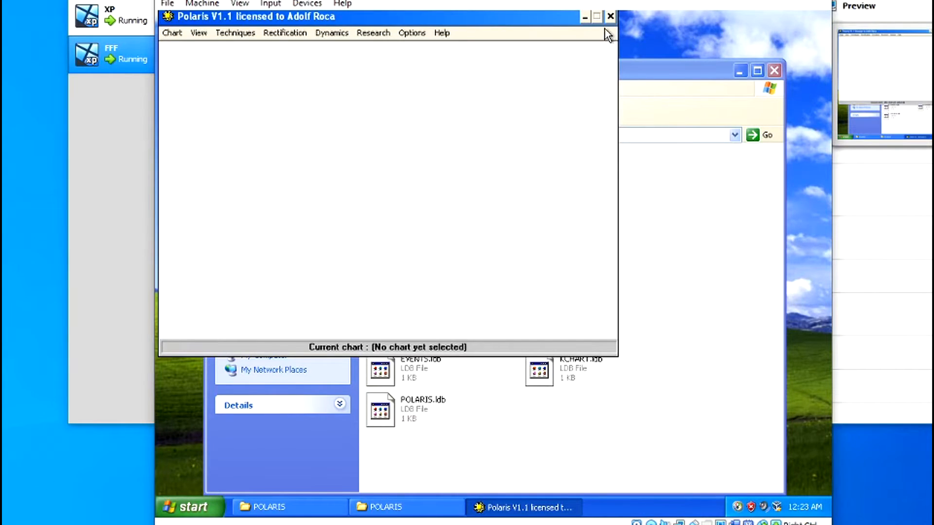
{"action": "left_click", "coordinate": [610, 16]}
{"action": "left_click", "coordinate": [772, 72]}
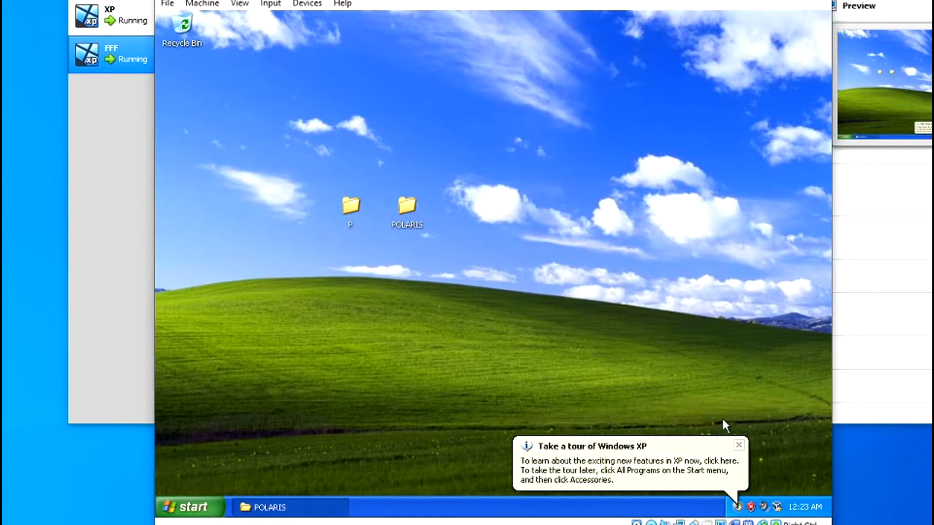
Step: Dismiss the Windows tour balloon and drag-select the P and POLARIS desktop folders, then deselect
{"action": "left_click", "coordinate": [737, 444]}
{"action": "left_click_drag", "start_coordinate": [453, 288], "coordinate": [234, 124]}
{"action": "left_click_drag", "start_coordinate": [235, 125], "coordinate": [649, 304]}
{"action": "left_click_drag", "start_coordinate": [648, 303], "coordinate": [161, 94]}
{"action": "left_click_drag", "start_coordinate": [273, 107], "coordinate": [631, 321]}
{"action": "left_click_drag", "start_coordinate": [448, 275], "coordinate": [232, 125]}
{"action": "left_click_drag", "start_coordinate": [233, 126], "coordinate": [267, 119]}
{"action": "left_click_drag", "start_coordinate": [553, 306], "coordinate": [487, 294]}
{"action": "left_click_drag", "start_coordinate": [487, 294], "coordinate": [287, 142]}
{"action": "left_click_drag", "start_coordinate": [293, 100], "coordinate": [518, 263]}
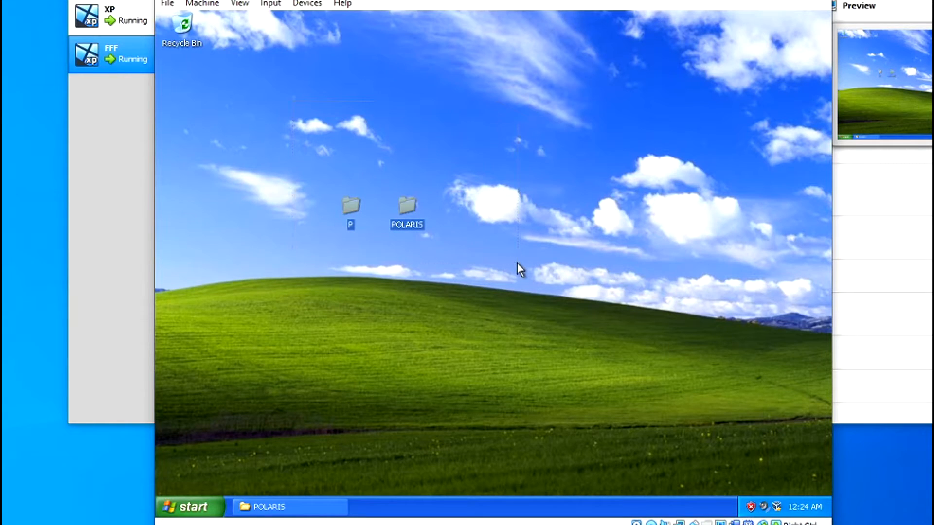
{"action": "left_click", "coordinate": [517, 262]}
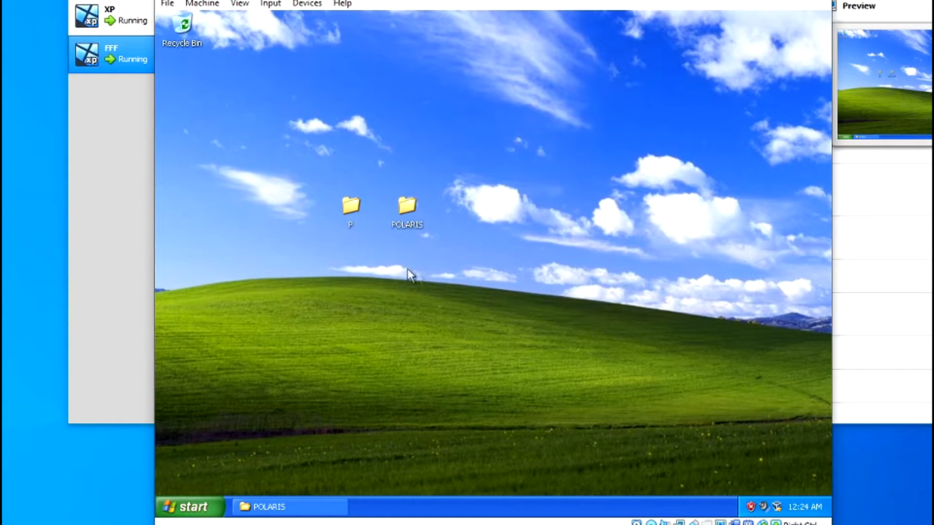
Step: Close the POLARIS folder window from its taskbar button and select folder P
{"action": "left_click", "coordinate": [310, 506]}
{"action": "right_click", "coordinate": [310, 505]}
{"action": "left_click", "coordinate": [333, 496]}
{"action": "left_click", "coordinate": [351, 231]}
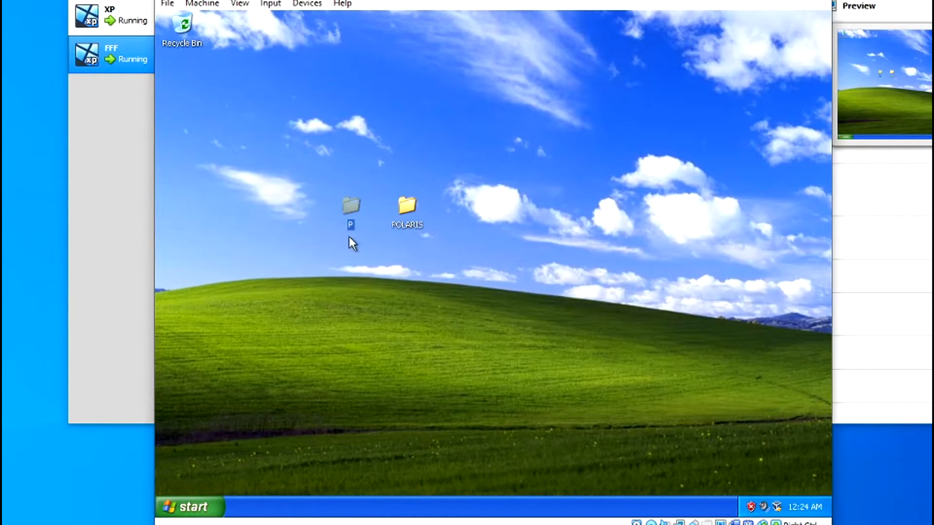
Step: Open folder P and run winfloat to extract its files there
{"action": "double_click", "coordinate": [348, 214]}
{"action": "left_click", "coordinate": [513, 175]}
{"action": "left_click_drag", "start_coordinate": [519, 195], "coordinate": [556, 163]}
{"action": "double_click", "coordinate": [527, 156]}
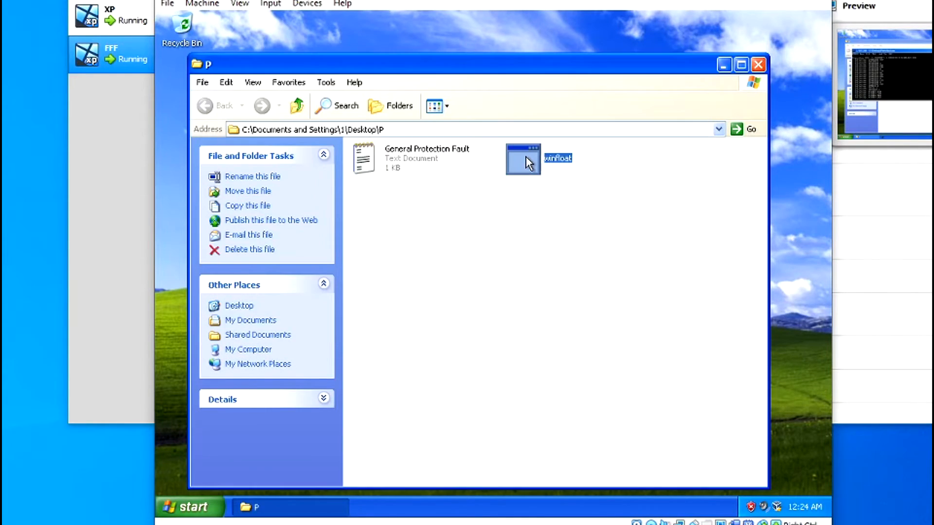
{"action": "scroll", "coordinate": [501, 313], "scroll_direction": "down", "scroll_amount": 5}
{"action": "scroll", "coordinate": [501, 313], "scroll_direction": "up", "scroll_amount": 5}
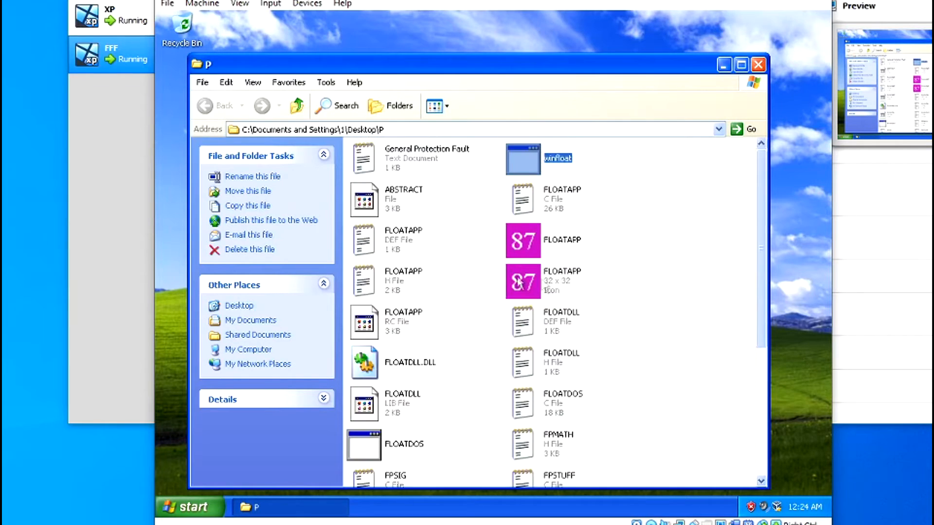
{"action": "scroll", "coordinate": [501, 313], "scroll_direction": "down", "scroll_amount": 5}
{"action": "scroll", "coordinate": [486, 360], "scroll_direction": "up", "scroll_amount": 5}
{"action": "scroll", "coordinate": [479, 382], "scroll_direction": "down", "scroll_amount": 5}
{"action": "scroll", "coordinate": [468, 346], "scroll_direction": "up", "scroll_amount": 5}
{"action": "scroll", "coordinate": [468, 346], "scroll_direction": "down", "scroll_amount": 5}
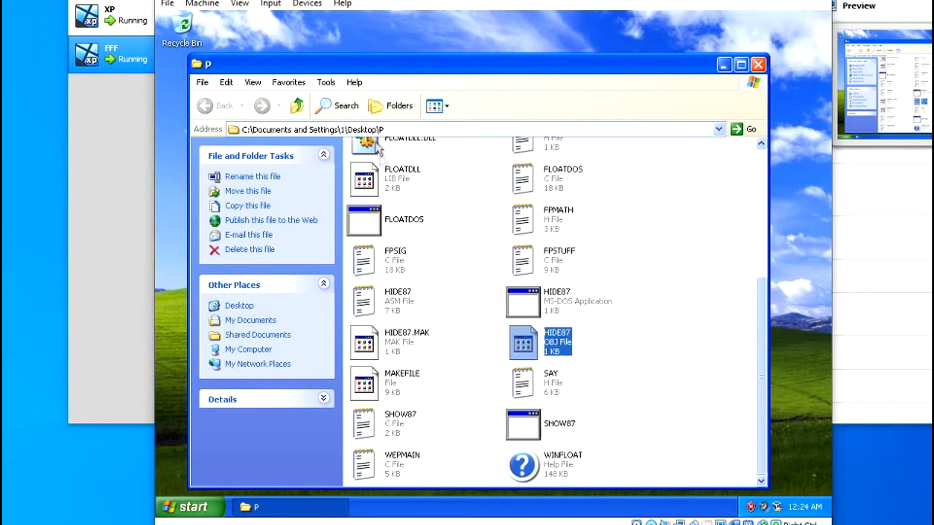
{"action": "left_click", "coordinate": [383, 111]}
{"action": "left_click", "coordinate": [383, 111]}
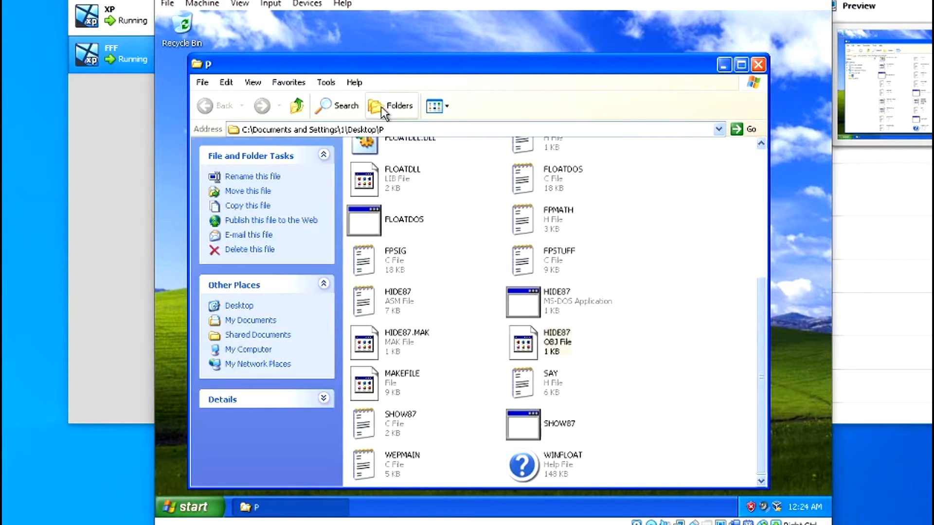
Step: In Folder Options > View, uncheck Hide extensions for known file types and apply
{"action": "left_click", "coordinate": [326, 82]}
{"action": "left_click", "coordinate": [346, 141]}
{"action": "left_click", "coordinate": [283, 99]}
{"action": "left_click", "coordinate": [255, 99]}
{"action": "left_click", "coordinate": [287, 313]}
{"action": "left_click", "coordinate": [286, 325]}
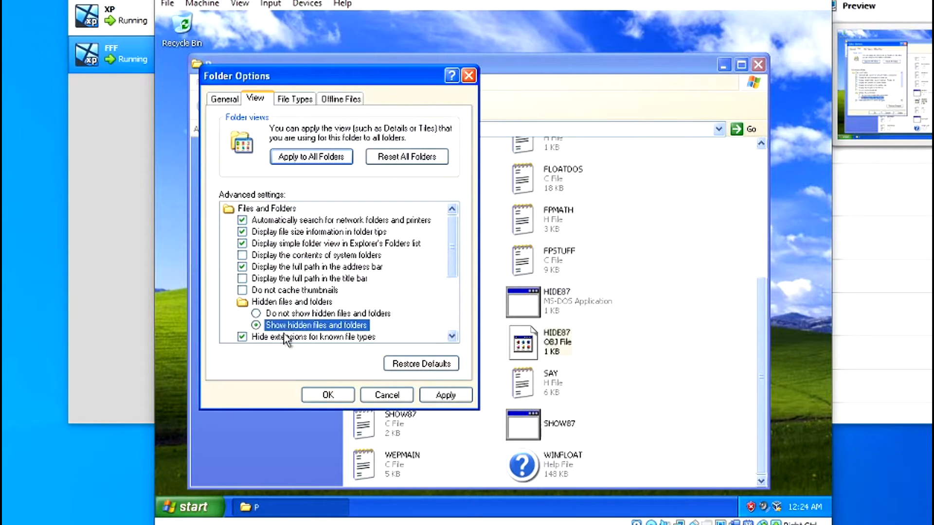
{"action": "scroll", "coordinate": [288, 319], "scroll_direction": "down", "scroll_amount": 1}
{"action": "left_click", "coordinate": [267, 280]}
{"action": "left_click", "coordinate": [242, 302]}
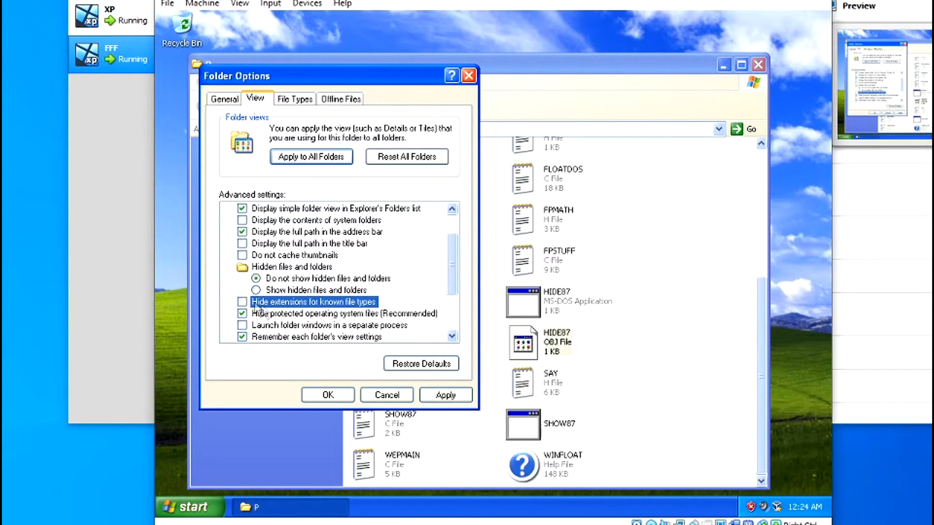
{"action": "left_click", "coordinate": [318, 399]}
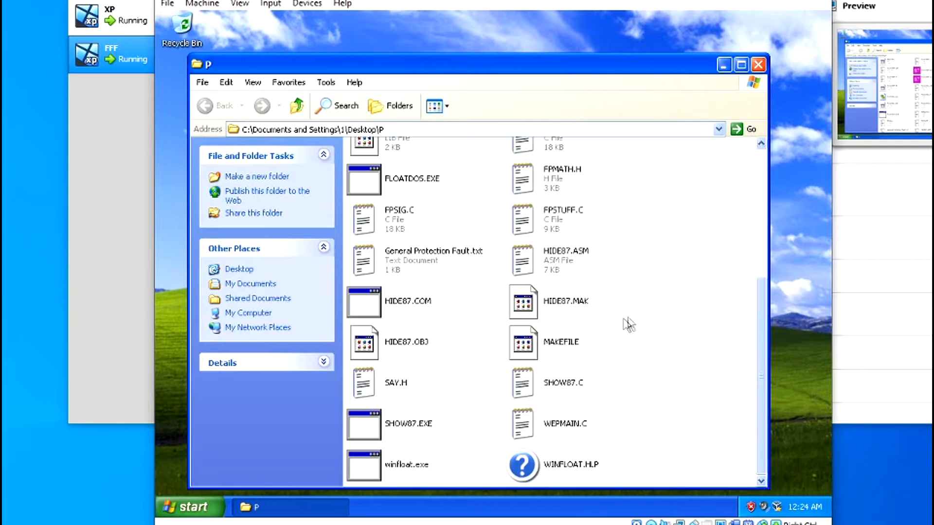
Step: Open General Protection Fault.txt from folder P in Notepad and highlight autoexec.nt
{"action": "left_click", "coordinate": [424, 210]}
{"action": "scroll", "coordinate": [416, 219], "scroll_direction": "down", "scroll_amount": 5}
{"action": "left_click", "coordinate": [416, 266]}
{"action": "scroll", "coordinate": [416, 267], "scroll_direction": "up", "scroll_amount": 3}
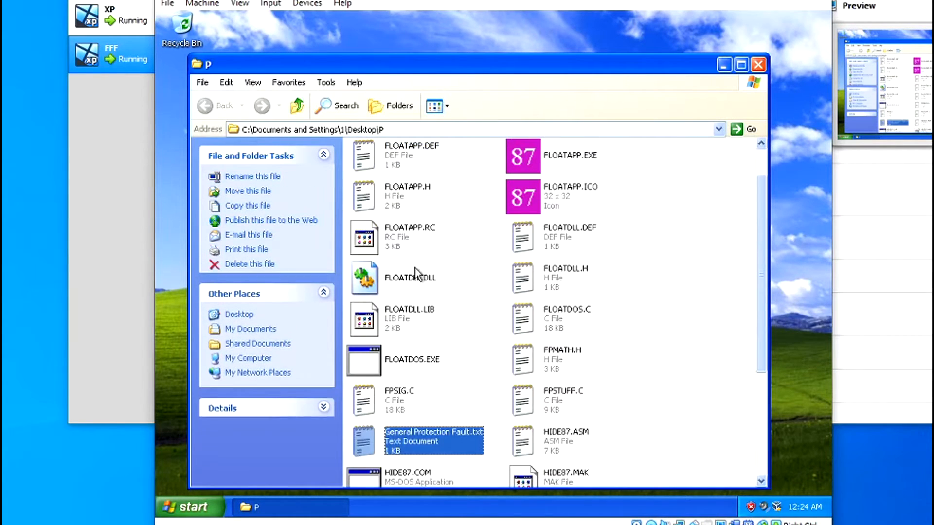
{"action": "scroll", "coordinate": [468, 403], "scroll_direction": "down", "scroll_amount": 4}
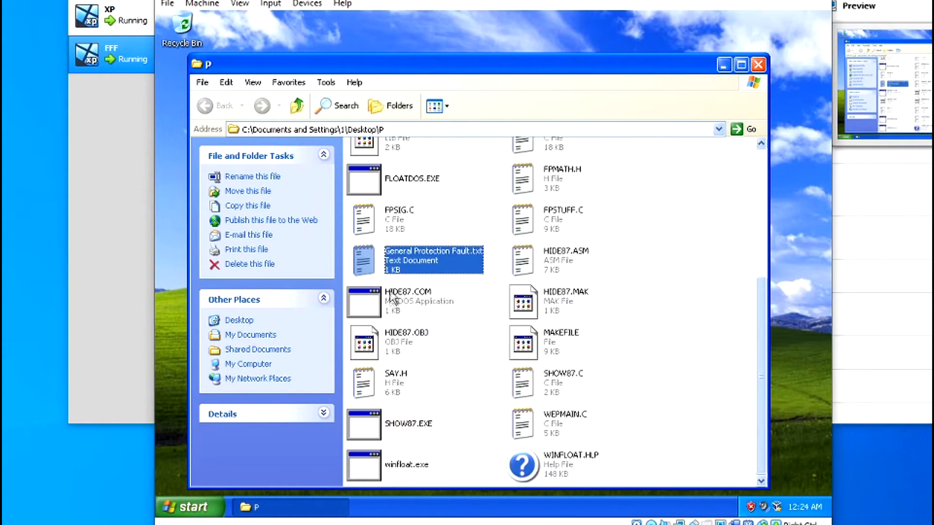
{"action": "double_click", "coordinate": [410, 258]}
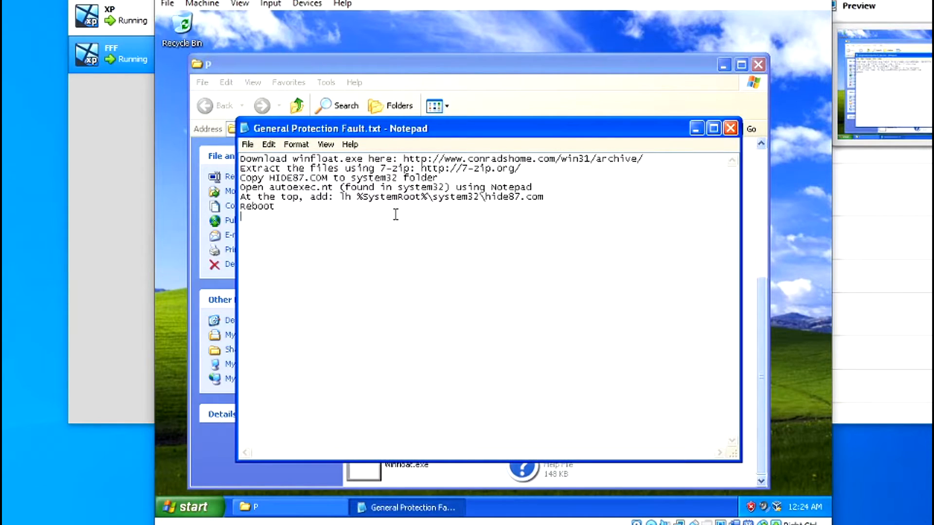
{"action": "left_click_drag", "start_coordinate": [270, 187], "coordinate": [339, 188]}
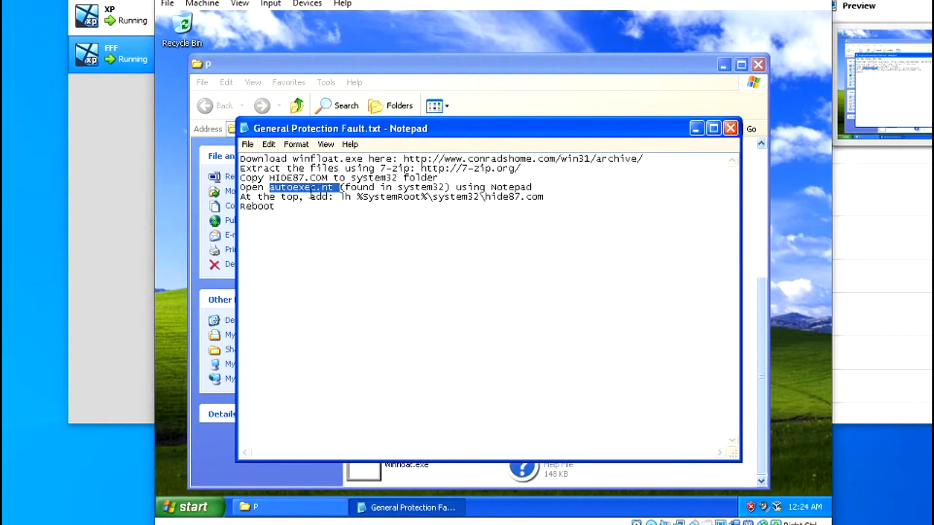
{"action": "left_click", "coordinate": [190, 507]}
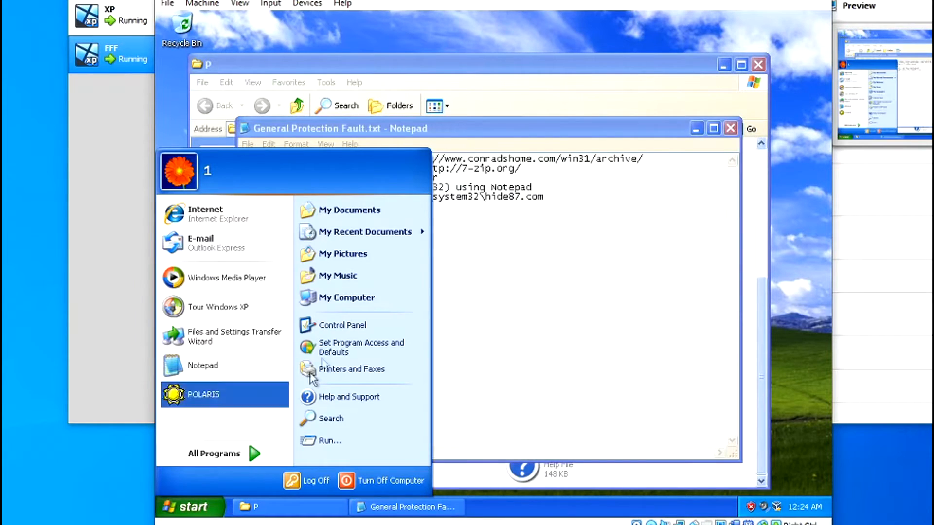
Step: Search all files and folders on Local Disk C: for autoexect.txt
{"action": "left_click", "coordinate": [343, 297]}
{"action": "double_click", "coordinate": [388, 256]}
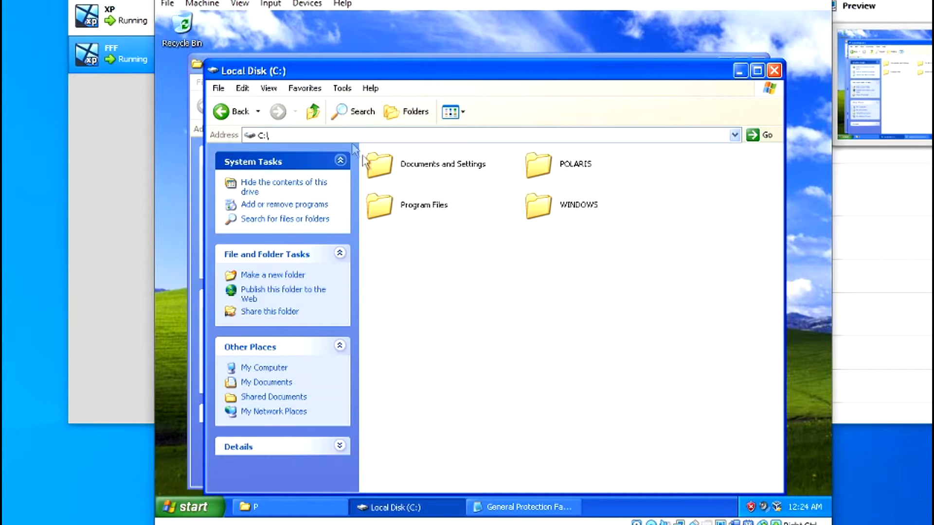
{"action": "left_click", "coordinate": [349, 114]}
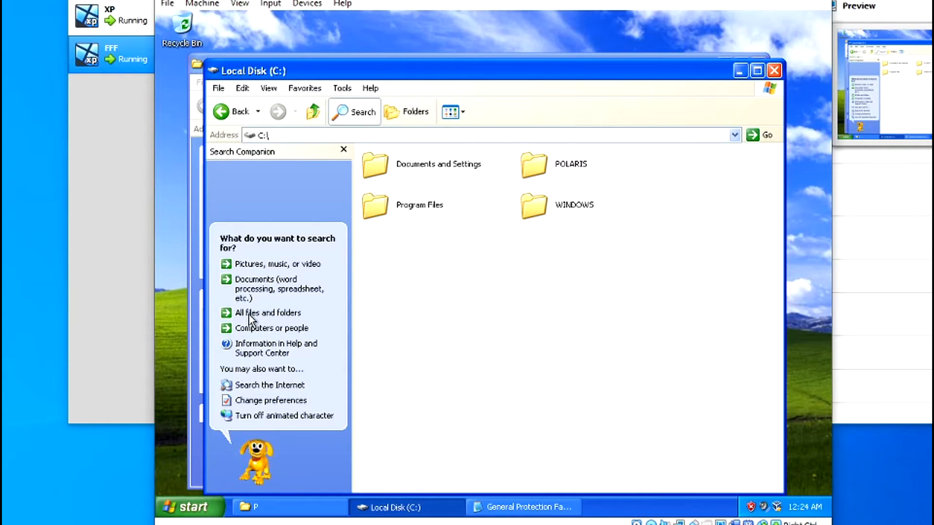
{"action": "left_click", "coordinate": [275, 315]}
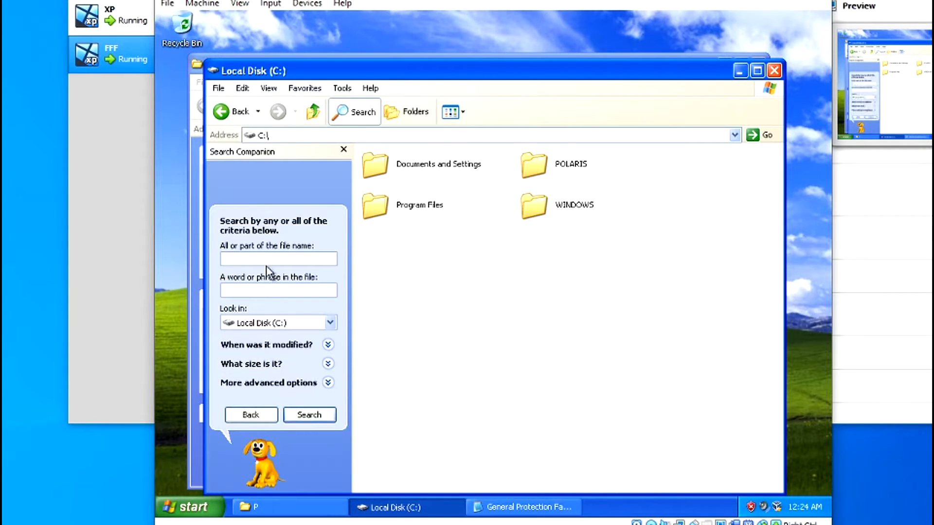
{"action": "type", "text": "autoexect.txt"}
{"action": "key", "text": "Return"}
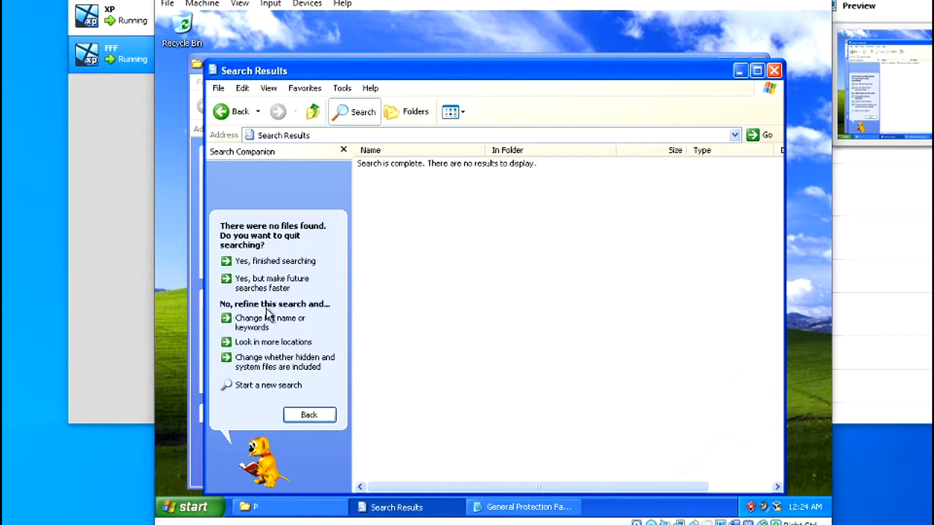
Step: Change the searched file name to autoexec and rerun the search on C:
{"action": "left_click", "coordinate": [309, 414]}
{"action": "left_click", "coordinate": [283, 261]}
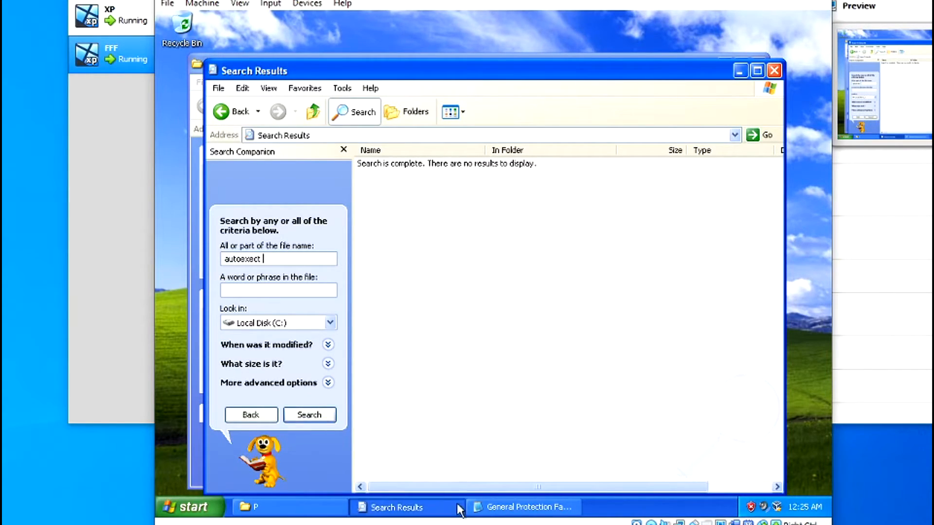
{"action": "left_click", "coordinate": [488, 509]}
{"action": "left_click", "coordinate": [505, 508]}
{"action": "left_click", "coordinate": [286, 262]}
{"action": "key", "text": "BackSpace"}
{"action": "key", "text": "BackSpace"}
{"action": "key", "text": "BackSpace"}
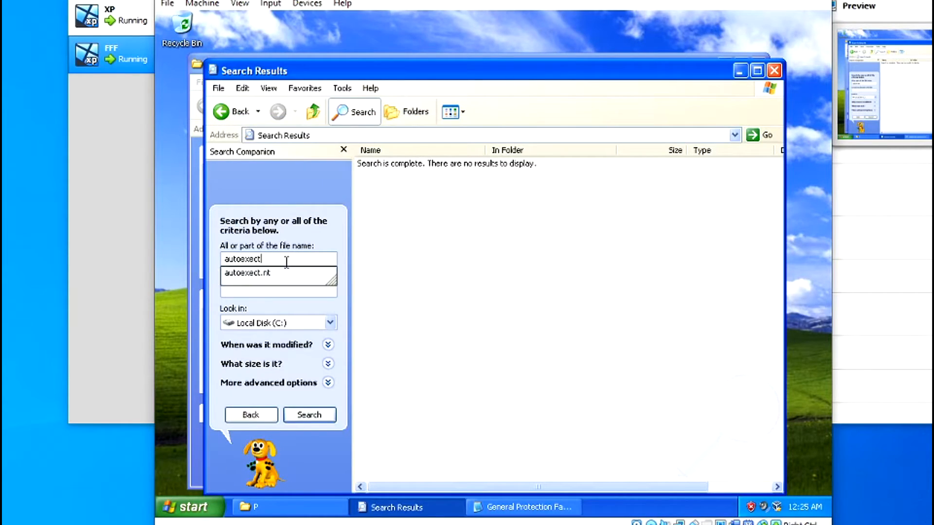
{"action": "left_click", "coordinate": [305, 415]}
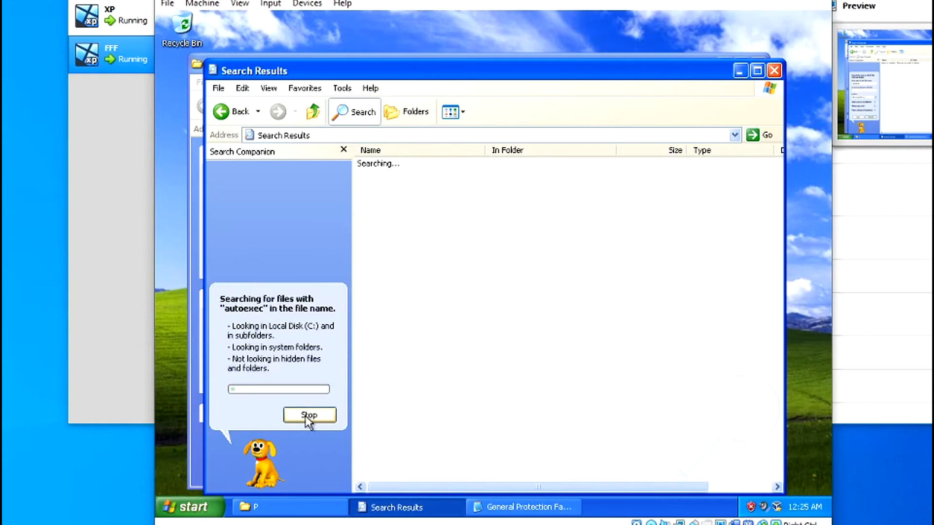
Step: Open system32 holding AUTOEXEC.NT, then highlight the hide87.com line in the fix notes
{"action": "right_click", "coordinate": [392, 183]}
{"action": "left_click", "coordinate": [422, 187]}
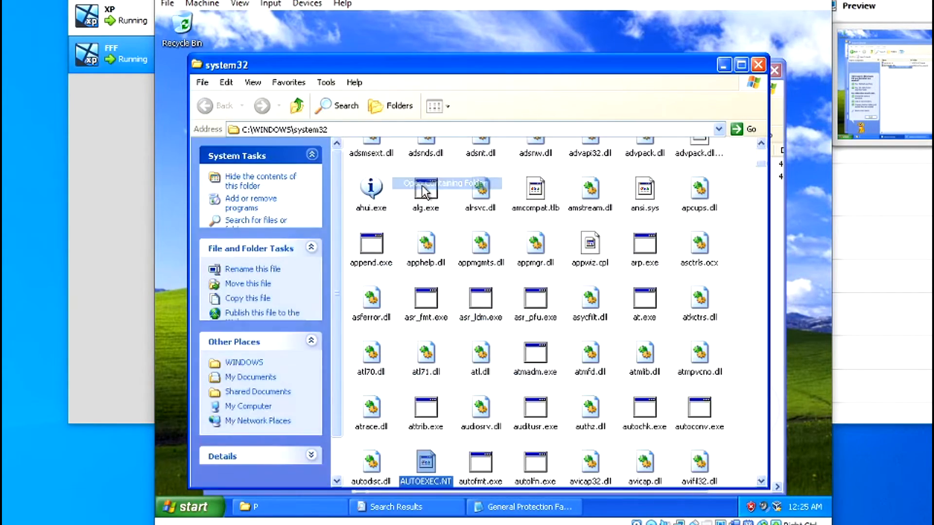
{"action": "right_click", "coordinate": [425, 301]}
{"action": "left_click", "coordinate": [411, 332]}
{"action": "left_click", "coordinate": [443, 321]}
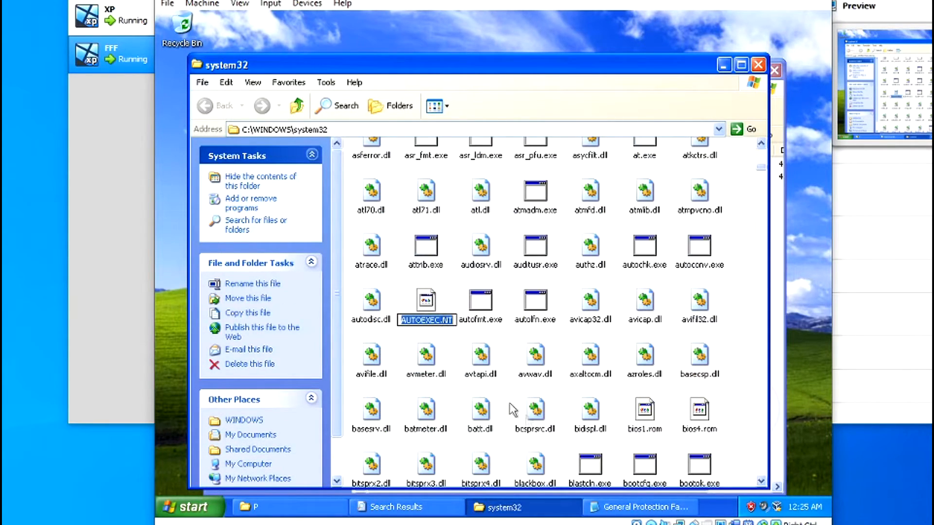
{"action": "left_click", "coordinate": [638, 508]}
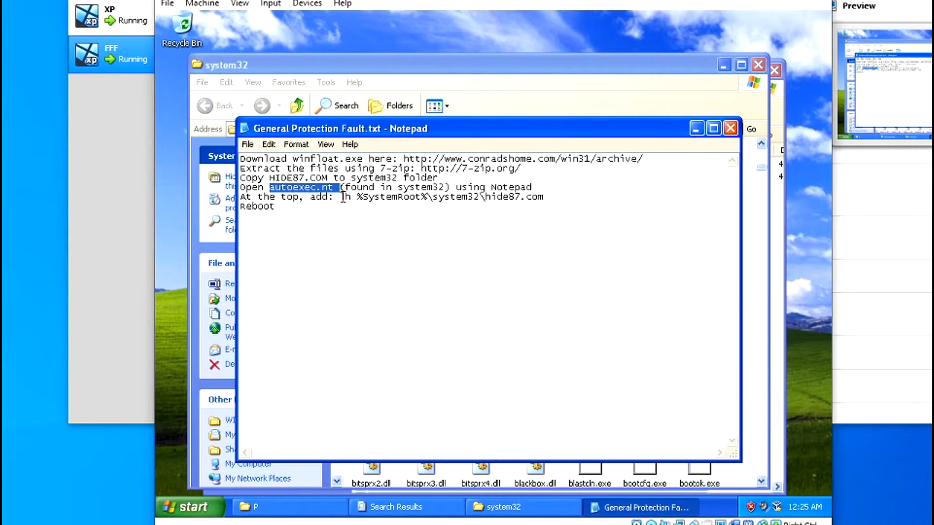
{"action": "left_click_drag", "start_coordinate": [342, 196], "coordinate": [541, 193]}
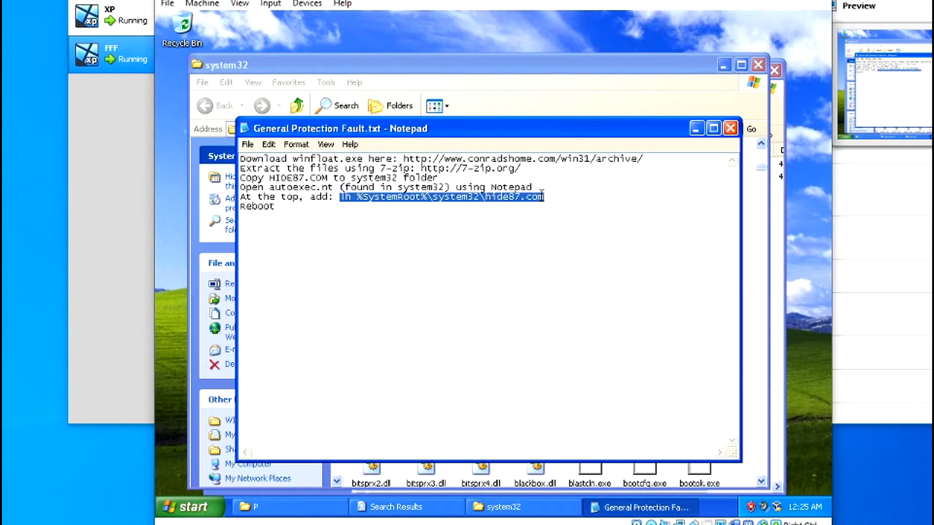
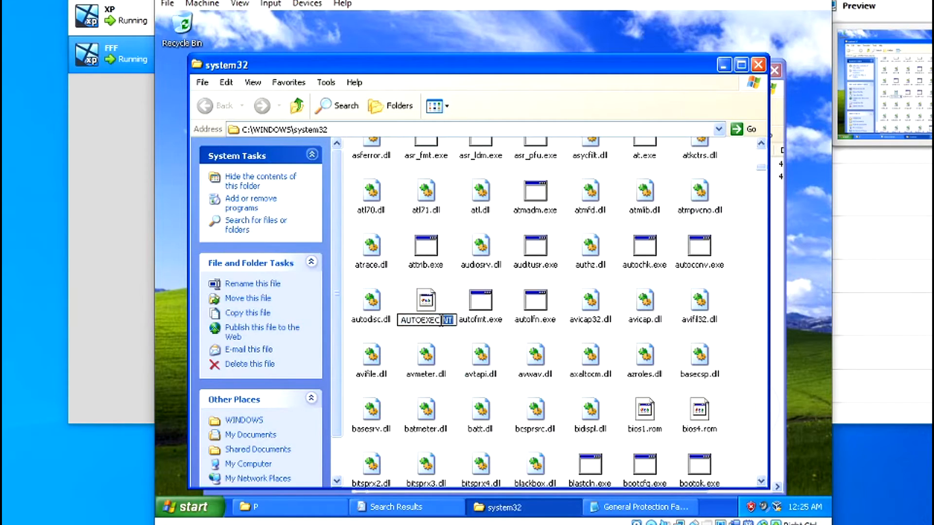
Step: Rename AUTOEXEC.NT in system32 by changing its extension to .txt
{"action": "type", "text": "t"}
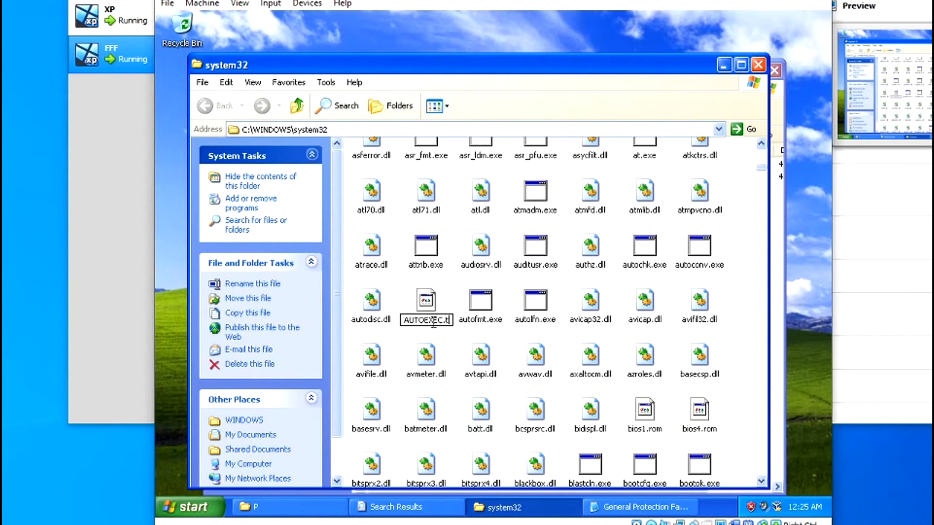
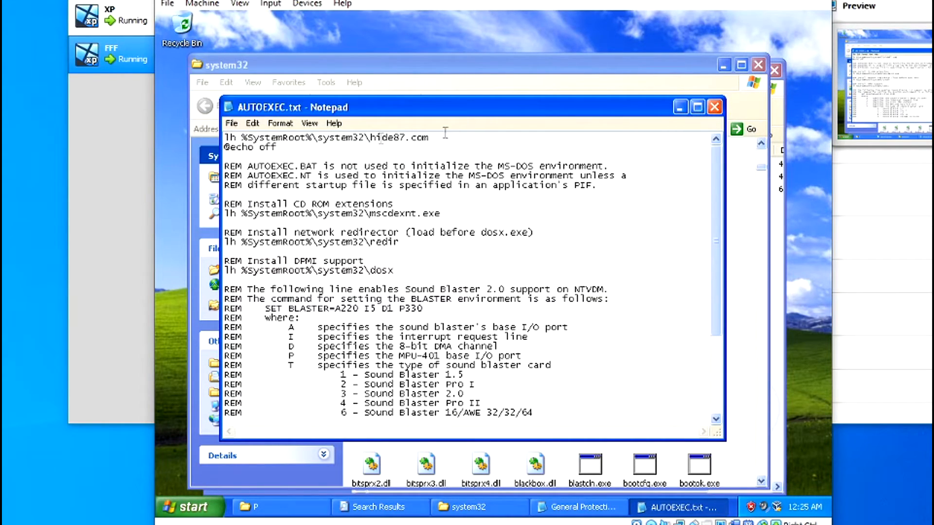
Step: Save the AUTOEXEC file with its new lh hide87.com line and close Notepad
{"action": "left_click", "coordinate": [236, 123]}
{"action": "left_click", "coordinate": [251, 163]}
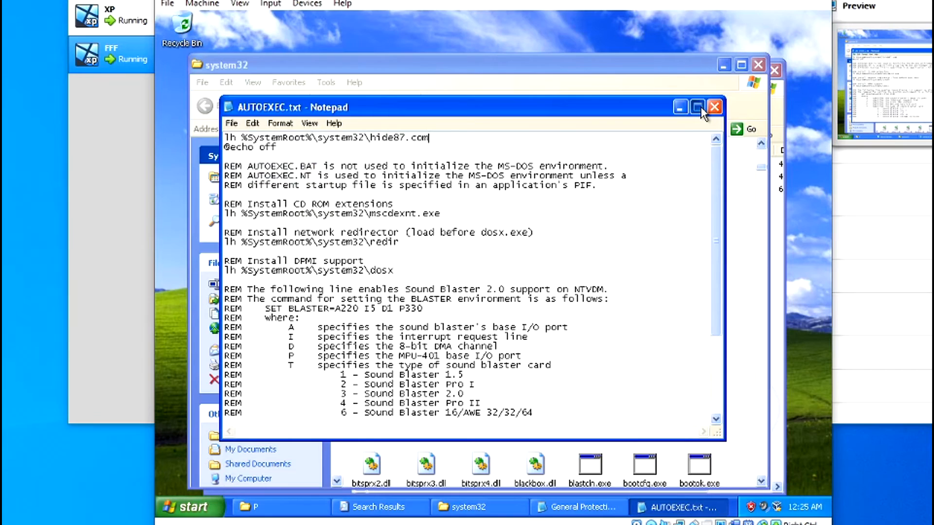
{"action": "left_click", "coordinate": [698, 107]}
{"action": "left_click", "coordinate": [818, 19]}
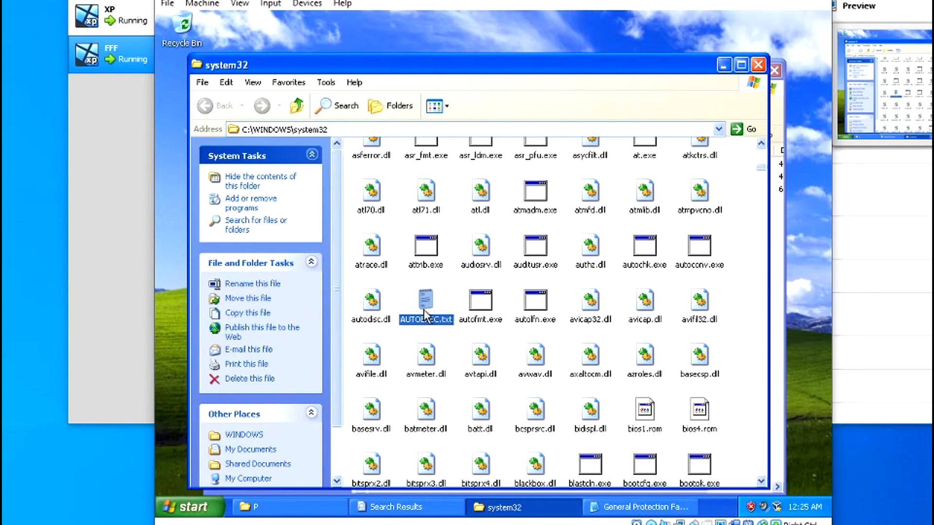
Step: Rename AUTOEXEC.txt in system32 back to AUTOEXEC.nt
{"action": "left_click", "coordinate": [441, 325]}
{"action": "left_click", "coordinate": [445, 319]}
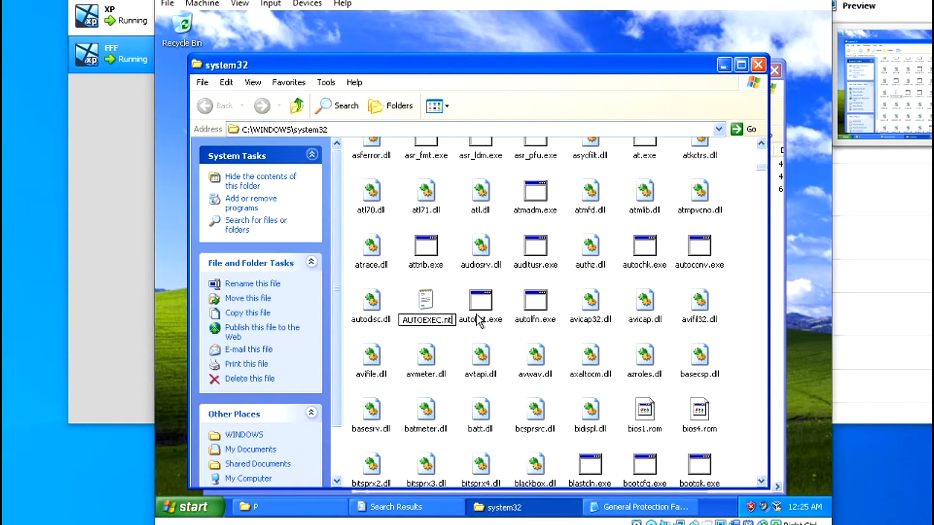
{"action": "key", "text": "Return"}
Step: Accept the extension change and set AUTOEXEC.nt to open with Notepad
{"action": "left_click", "coordinate": [462, 302]}
{"action": "right_click", "coordinate": [435, 297]}
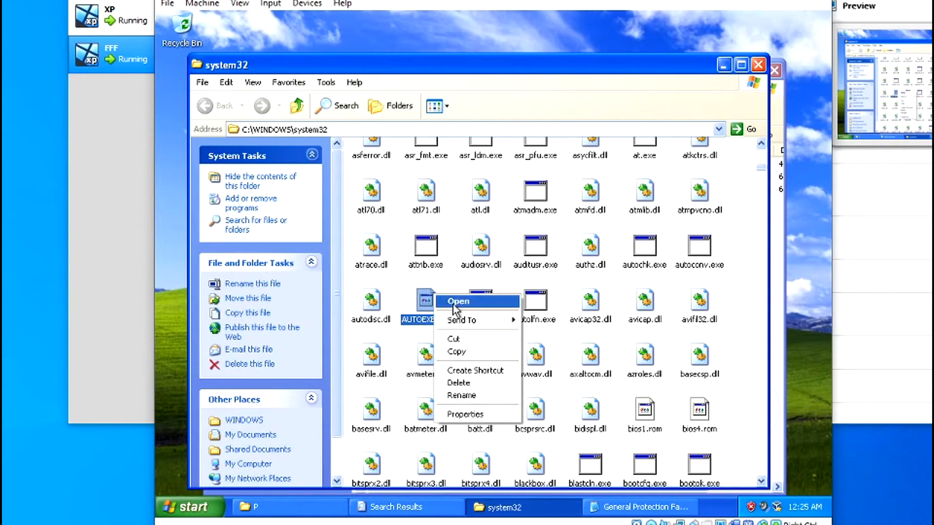
{"action": "left_click", "coordinate": [456, 302]}
{"action": "left_click", "coordinate": [430, 298]}
{"action": "left_click", "coordinate": [538, 331]}
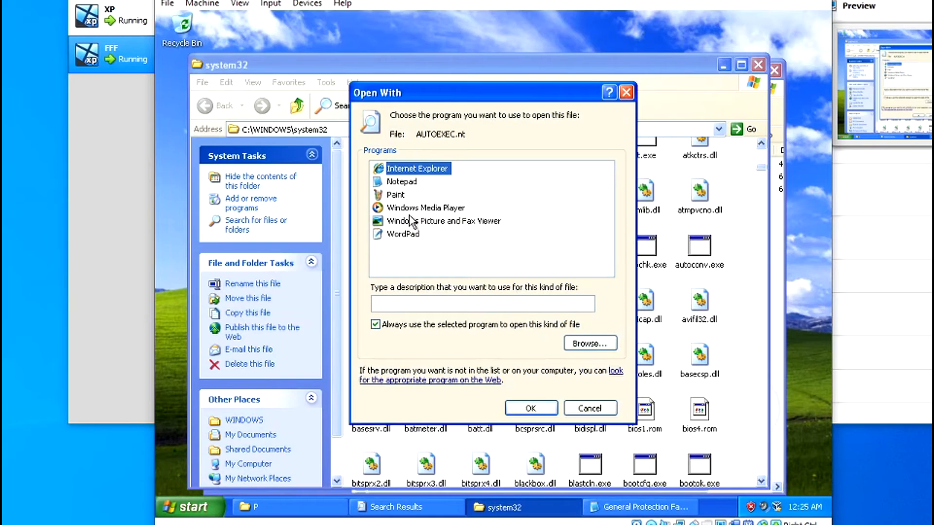
{"action": "left_click", "coordinate": [398, 183]}
{"action": "left_click", "coordinate": [530, 408]}
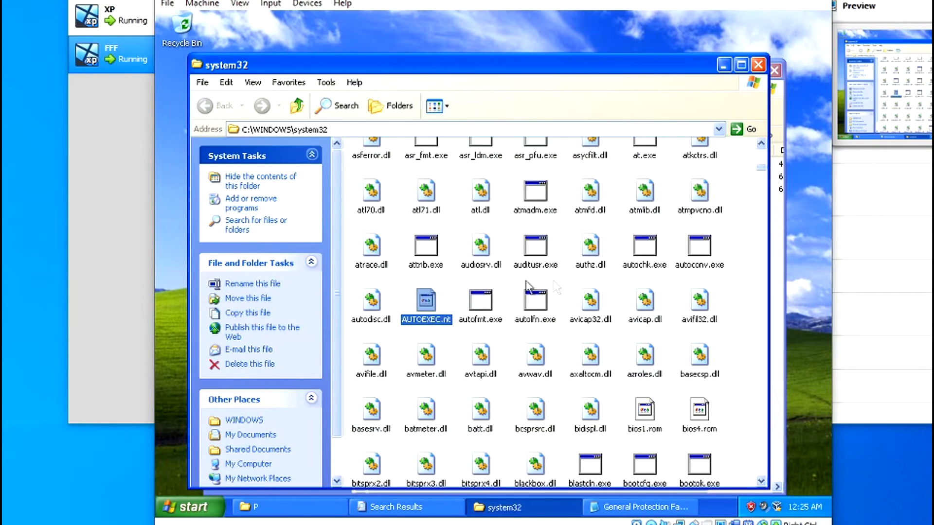
Step: Close the system32 and Search Results windows, bringing the P folder back to front
{"action": "left_click", "coordinate": [759, 66]}
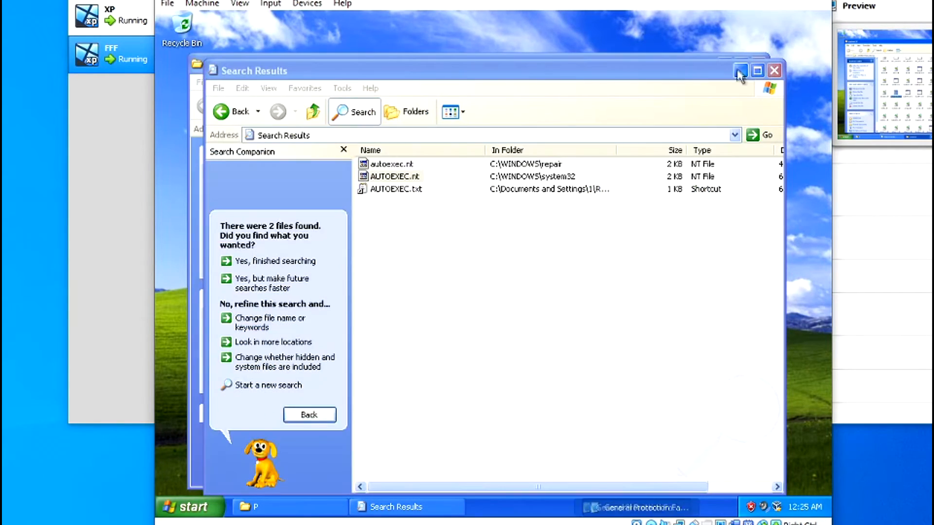
{"action": "left_click", "coordinate": [771, 74]}
{"action": "left_click_drag", "start_coordinate": [445, 259], "coordinate": [358, 318]}
{"action": "left_click", "coordinate": [189, 506]}
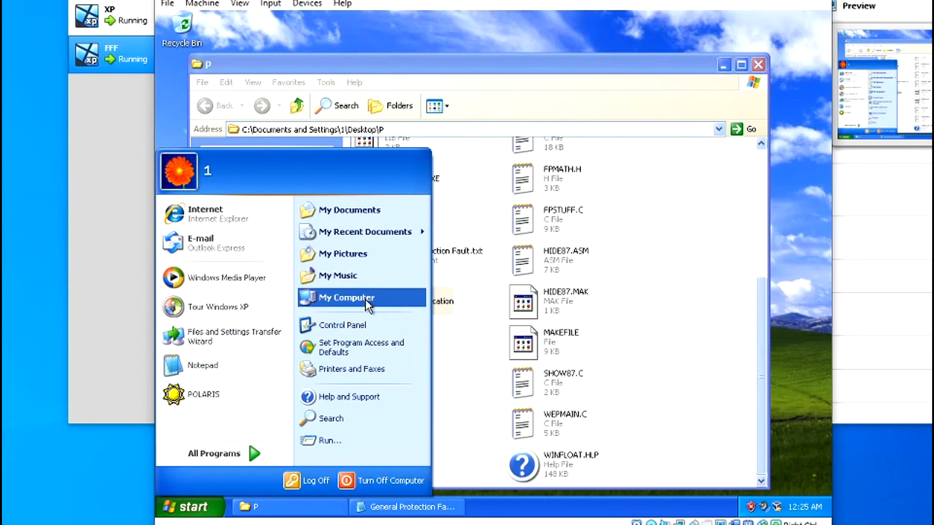
Step: Open Local Disk (C:) from My Computer and start an all files and folders search
{"action": "left_click", "coordinate": [366, 298]}
{"action": "left_click", "coordinate": [394, 265]}
{"action": "double_click", "coordinate": [394, 266]}
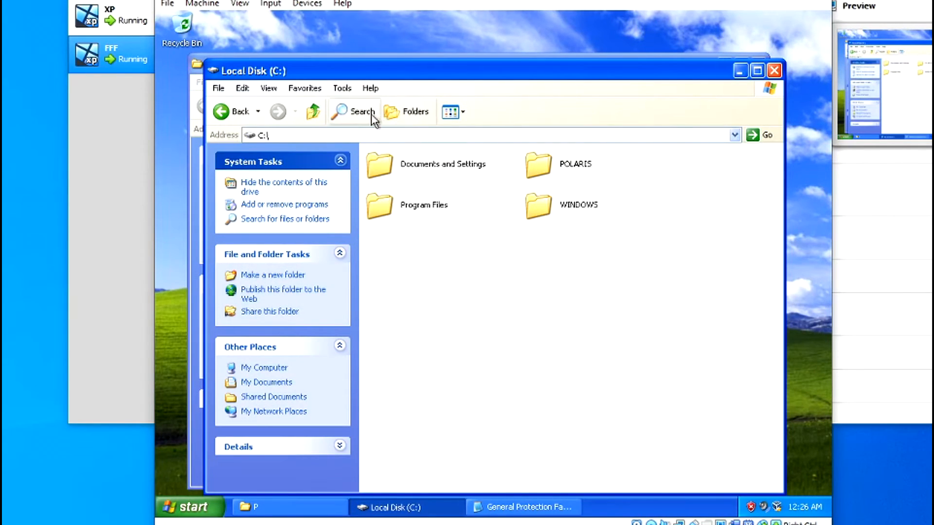
{"action": "left_click", "coordinate": [355, 109]}
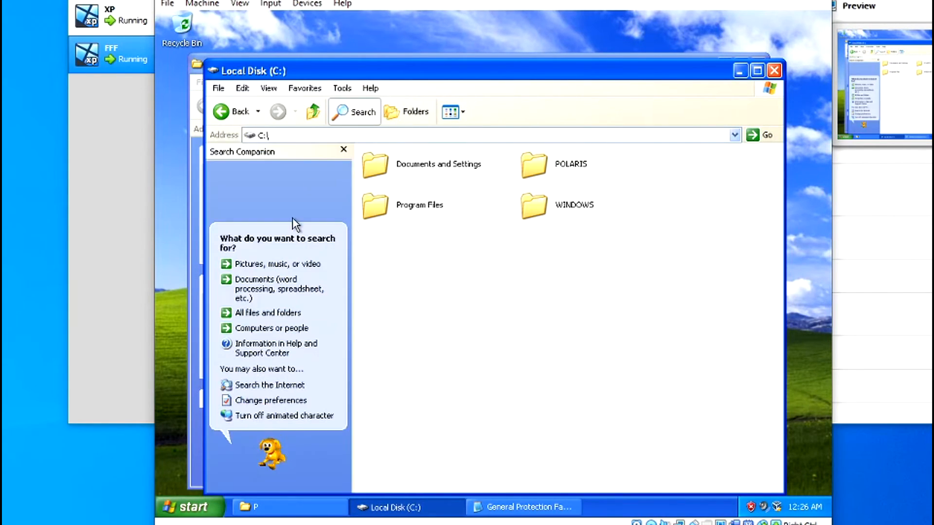
{"action": "left_click", "coordinate": [270, 314]}
Step: Check the autoexec.nt name in the General Protection Fault notes and search C: for autoexec
{"action": "left_click", "coordinate": [528, 506]}
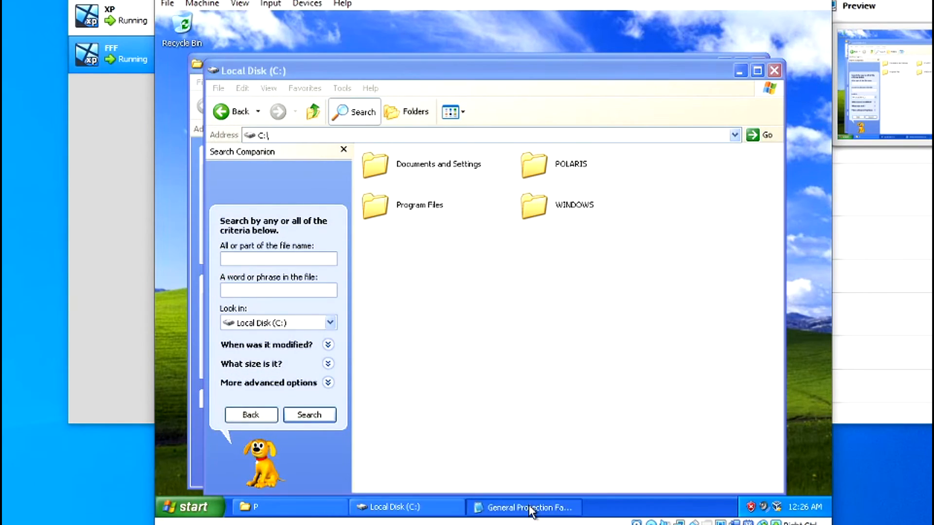
{"action": "left_click_drag", "start_coordinate": [271, 186], "coordinate": [299, 190]}
{"action": "left_click", "coordinate": [551, 512]}
{"action": "left_click", "coordinate": [273, 290]}
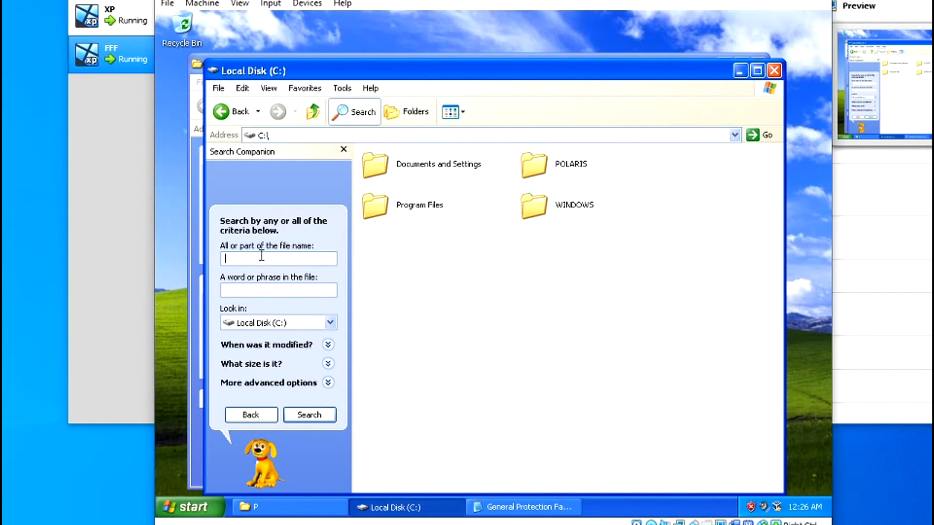
{"action": "type", "text": "auto"}
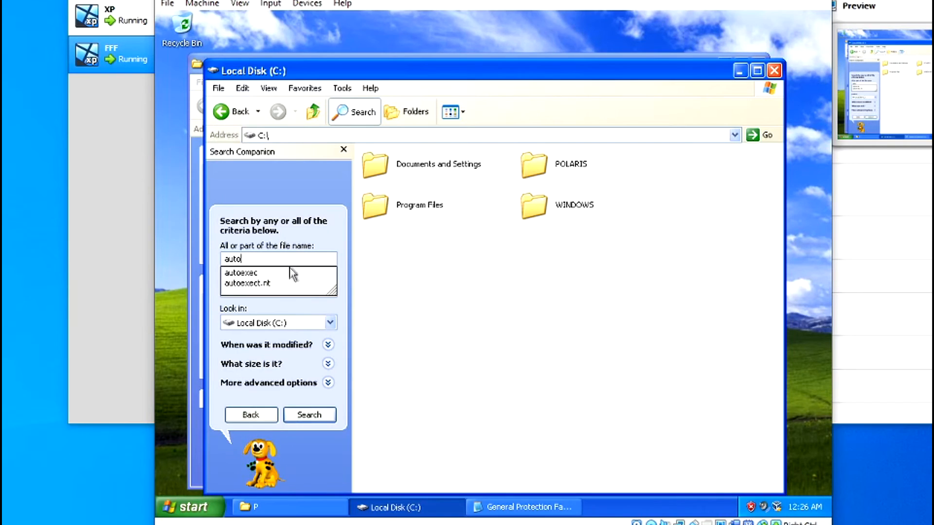
{"action": "type", "text": "exe"}
{"action": "left_click", "coordinate": [241, 273]}
{"action": "left_click", "coordinate": [309, 414]}
Step: Open the system32 folder containing the AUTOEXEC.nt result, then minimize it
{"action": "left_click", "coordinate": [392, 176]}
{"action": "right_click", "coordinate": [393, 177]}
{"action": "left_click", "coordinate": [439, 185]}
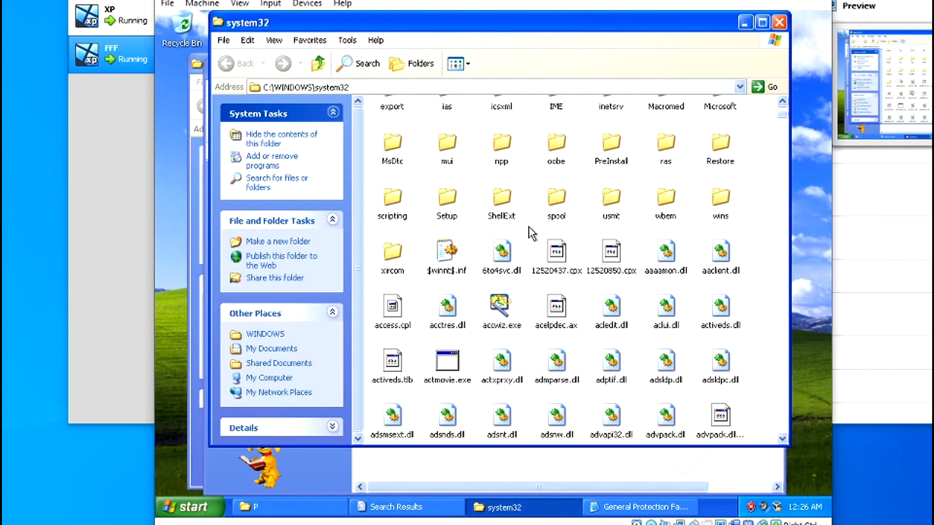
{"action": "left_click_drag", "start_coordinate": [565, 446], "coordinate": [279, 35]}
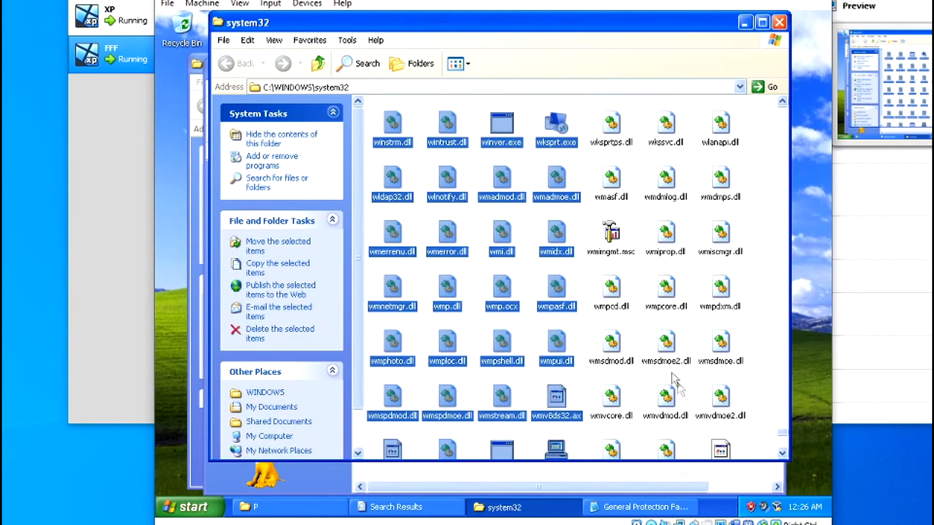
{"action": "left_click", "coordinate": [754, 347]}
{"action": "left_click", "coordinate": [506, 507]}
Step: Restart the Windows XP guest and minimize the Search Results and P windows
{"action": "left_click", "coordinate": [200, 507]}
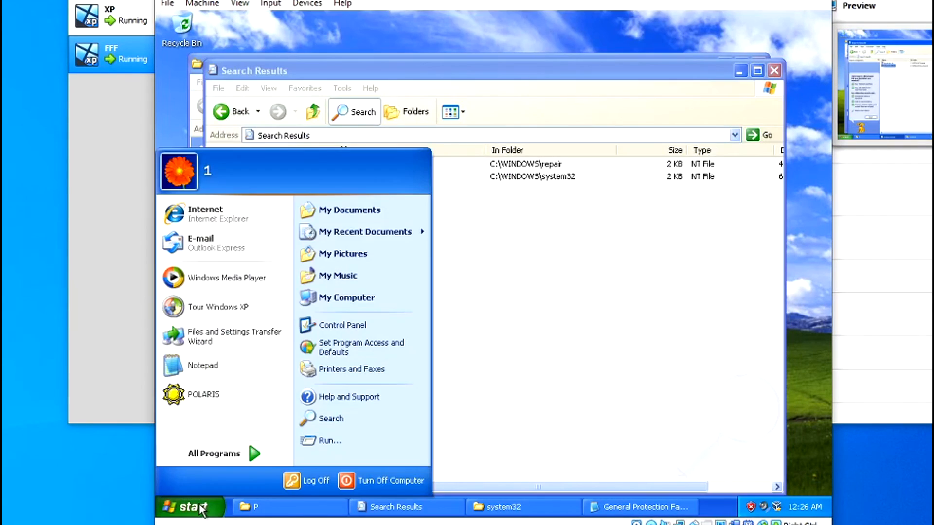
{"action": "left_click", "coordinate": [348, 488]}
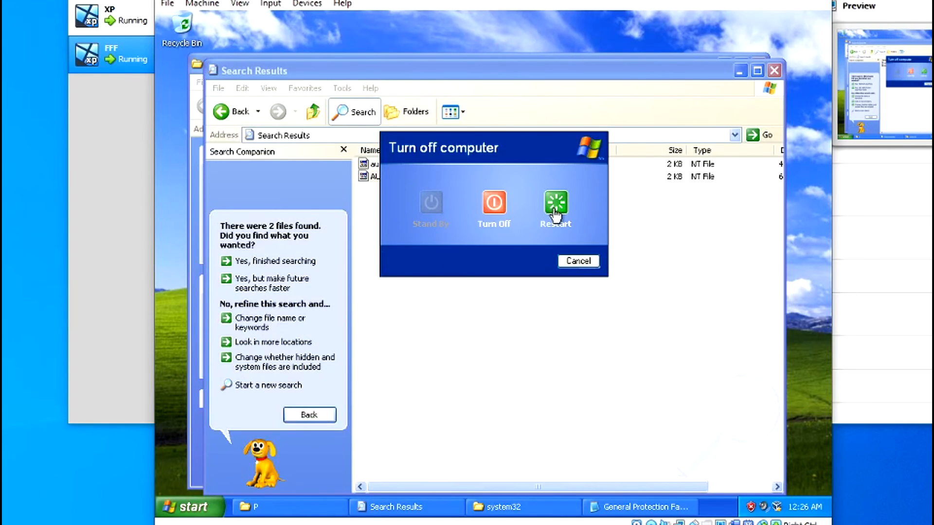
{"action": "left_click", "coordinate": [575, 263]}
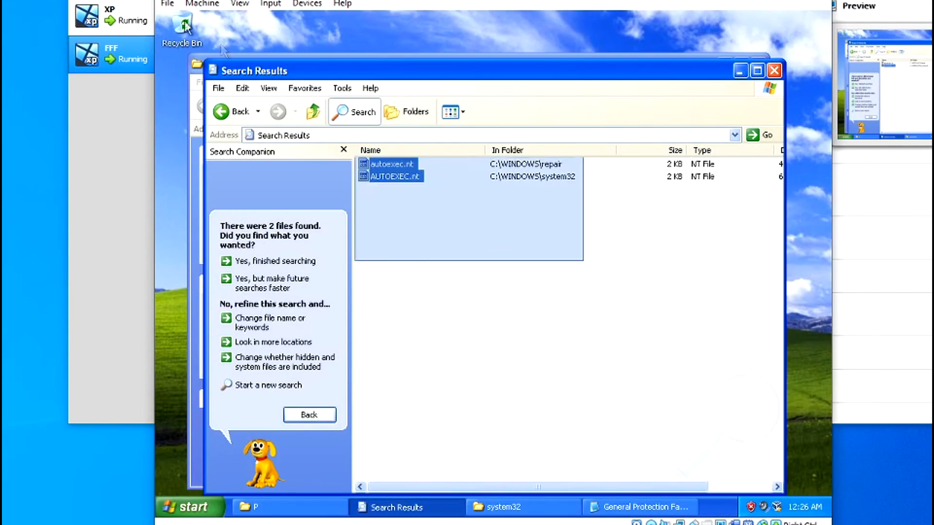
{"action": "left_click", "coordinate": [390, 506]}
{"action": "left_click", "coordinate": [322, 506]}
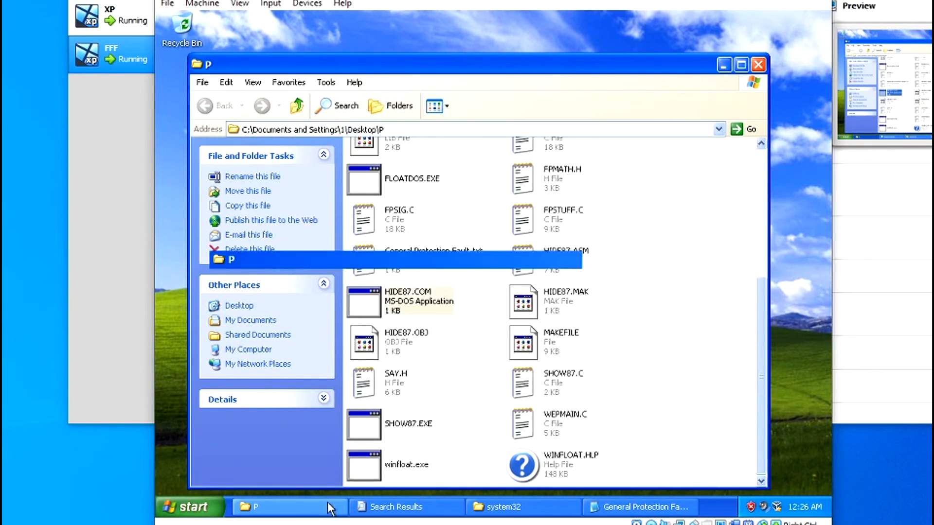
Step: Select the P and POLARIS icons and all other icons on the desktop
{"action": "left_click_drag", "start_coordinate": [534, 348], "coordinate": [200, 145]}
{"action": "left_click_drag", "start_coordinate": [620, 296], "coordinate": [191, 39]}
{"action": "left_click_drag", "start_coordinate": [582, 274], "coordinate": [292, 146]}
{"action": "key", "text": "ctrl+a"}
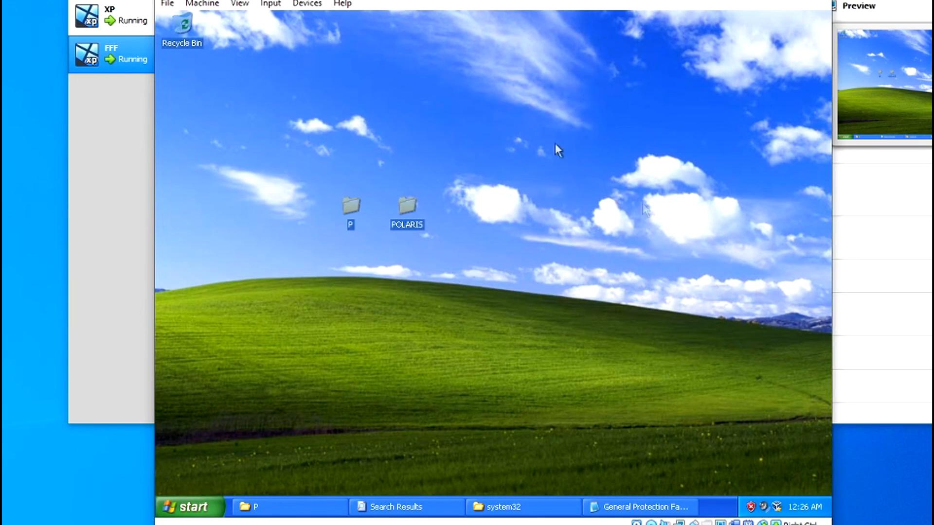
{"action": "left_click", "coordinate": [486, 168]}
{"action": "key", "text": "ctrl+a"}
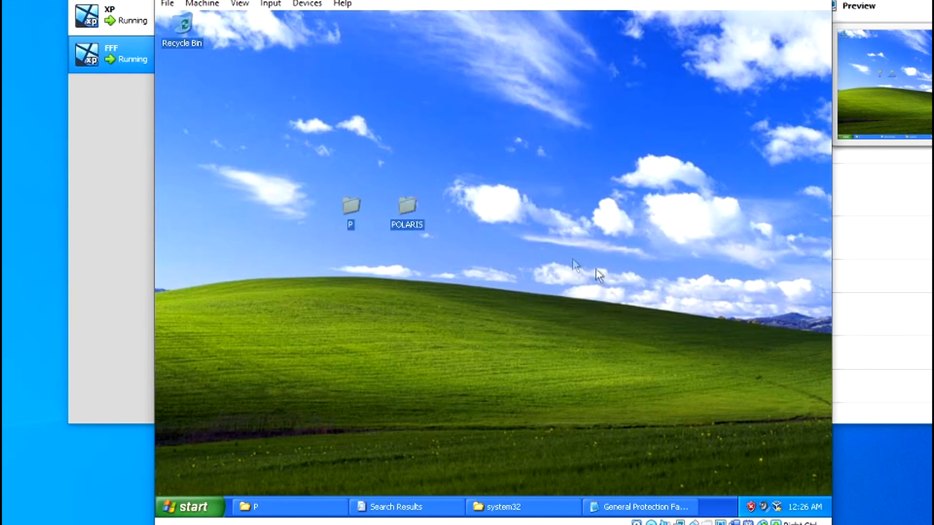